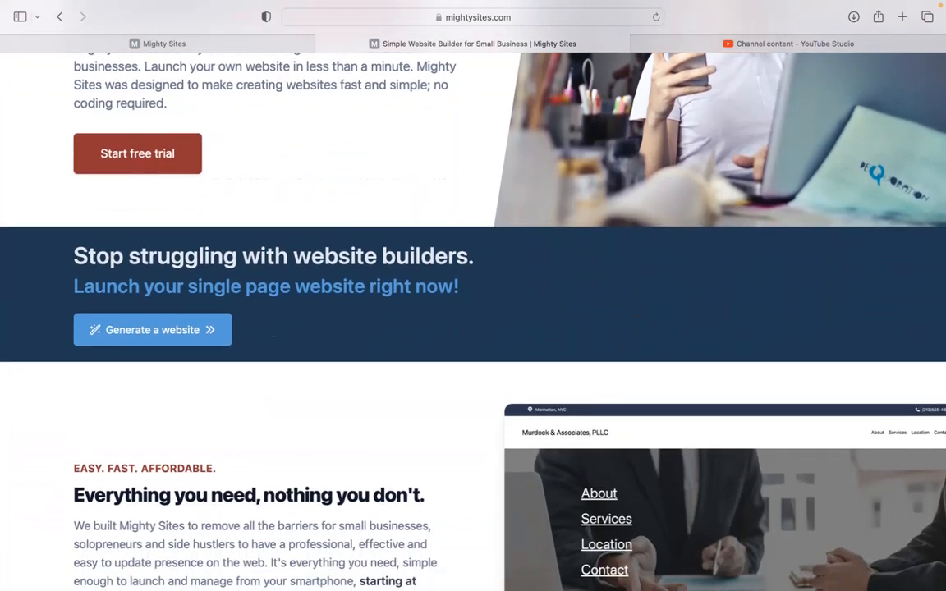
# Step: Scroll the current page, then switch to the Mighty Sites site builder
pyautogui.scroll(-4, 473, 320)
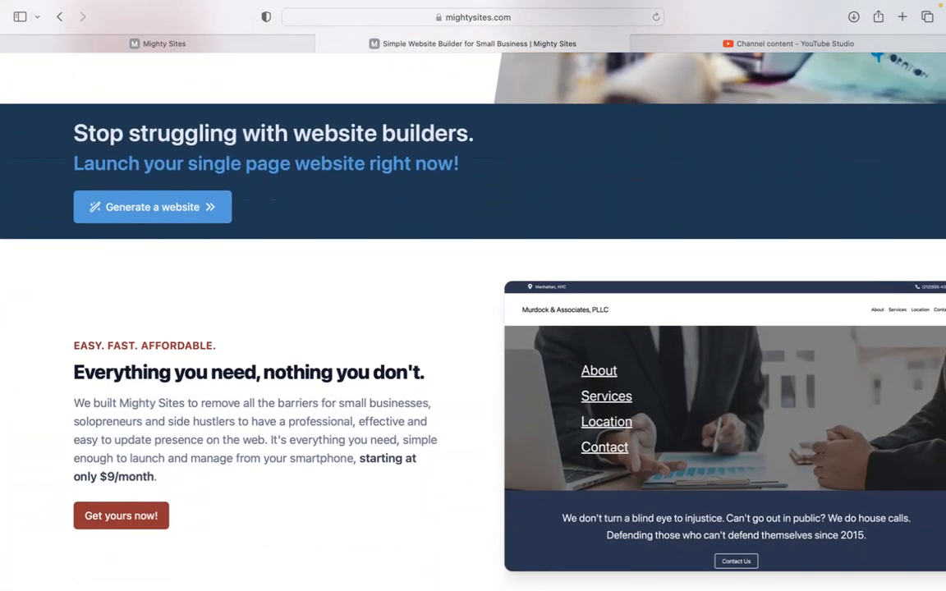
pyautogui.scroll(-1, 473, 321)
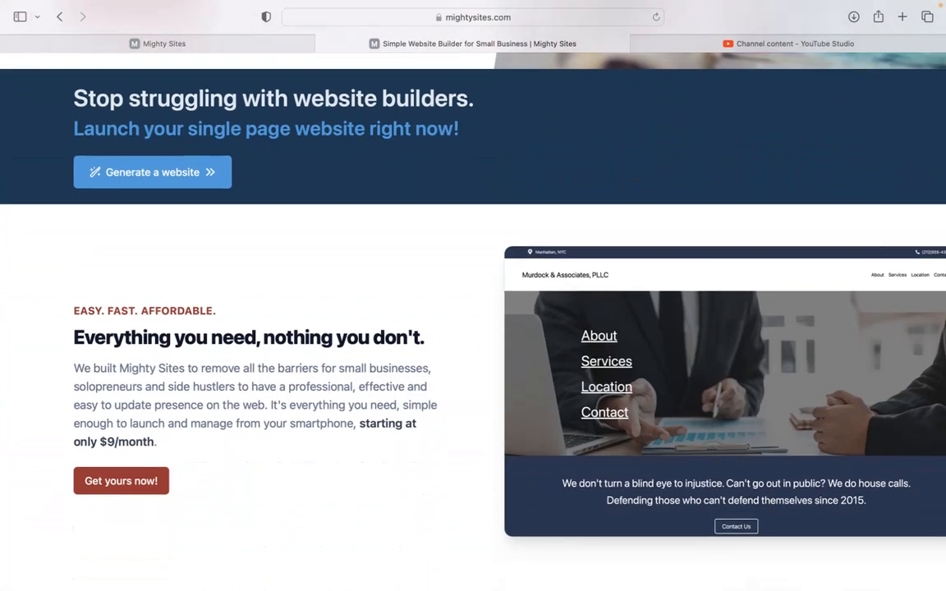
pyautogui.scroll(-4, 473, 321)
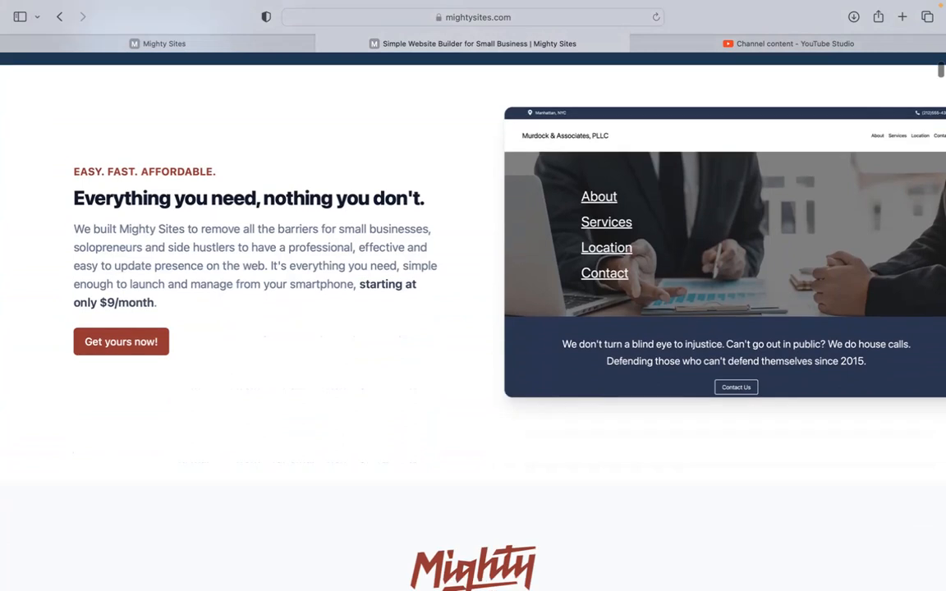
pyautogui.scroll(-2, 473, 320)
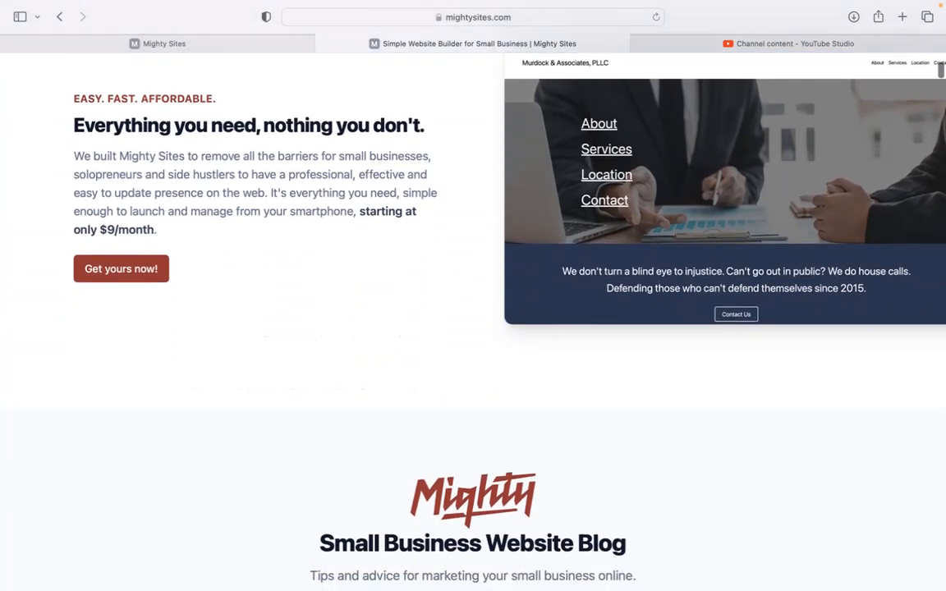
pyautogui.scroll(-1, 473, 321)
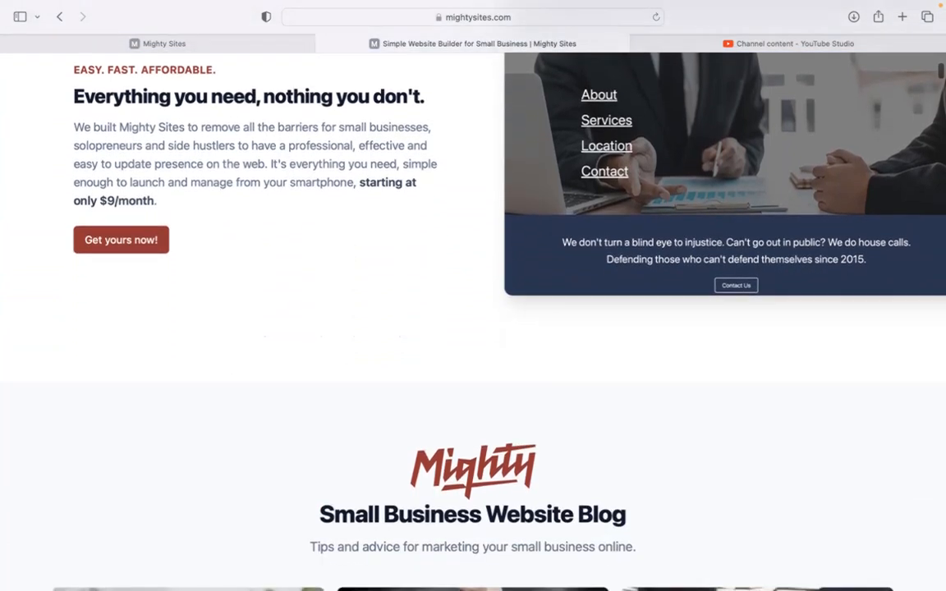
pyautogui.scroll(-2, 474, 320)
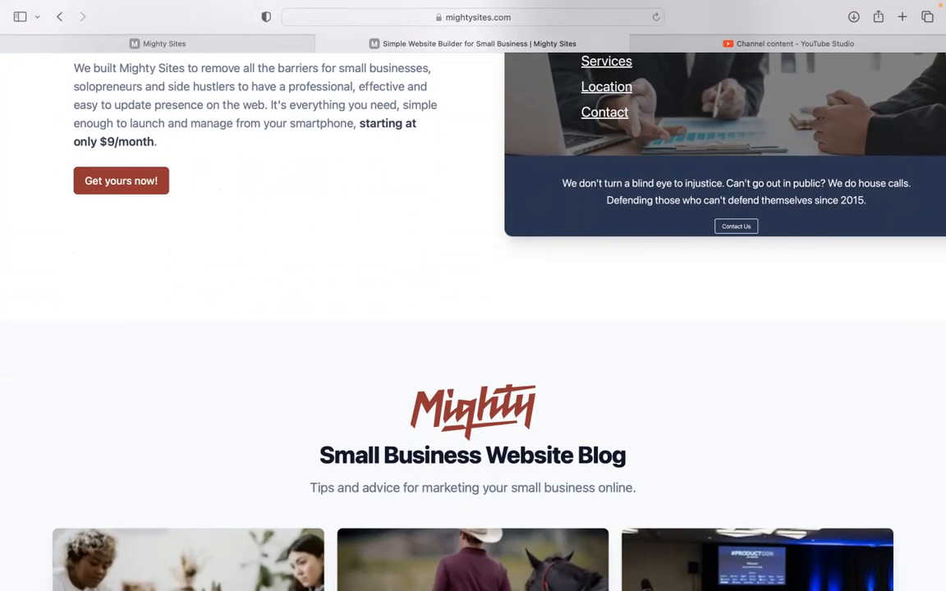
pyautogui.scroll(-10, 473, 321)
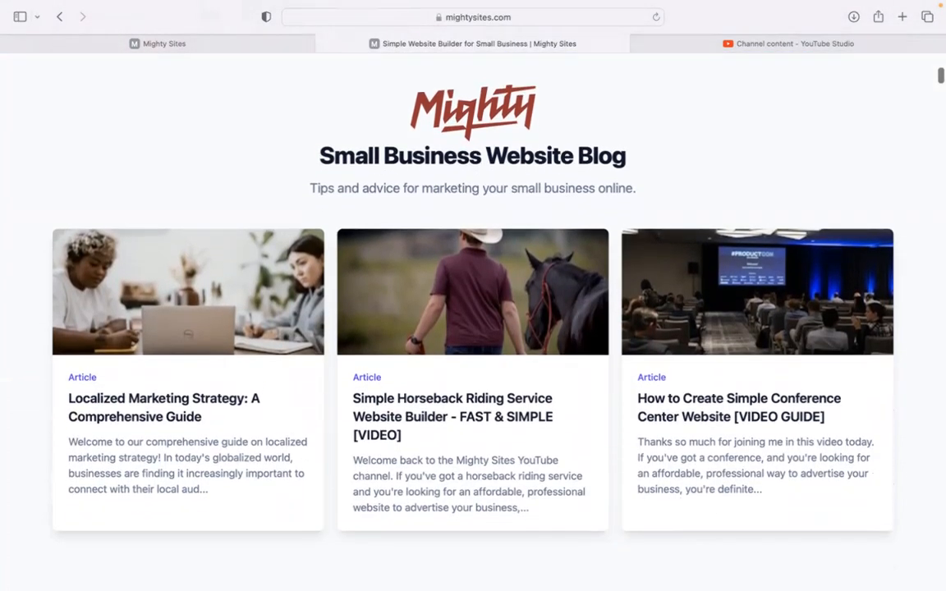
pyautogui.scroll(-5, 473, 321)
pyautogui.scroll(-10, 473, 320)
pyautogui.scroll(-6, 530, 192)
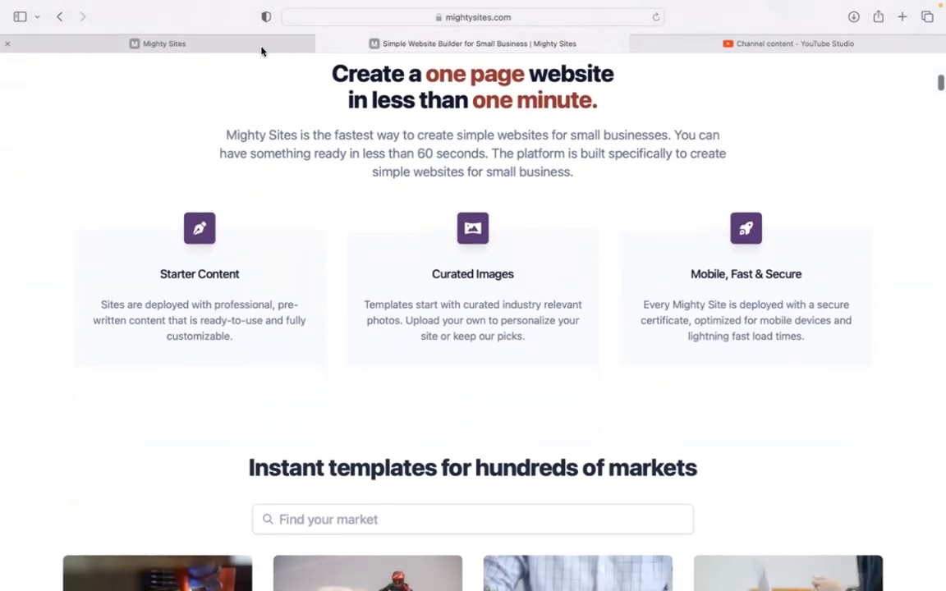
pyautogui.click(261, 50)
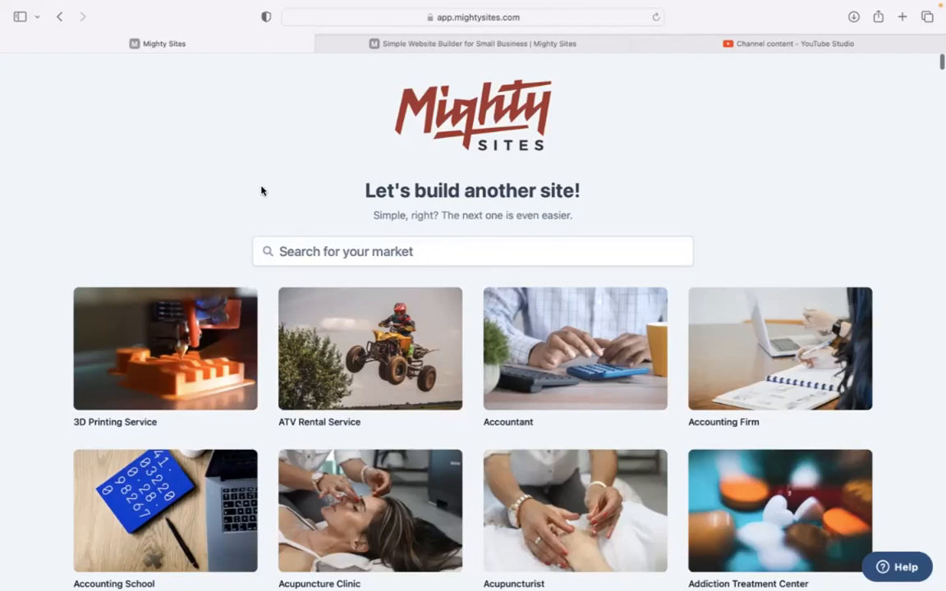
# Step: Browse the template grid and search the markets for 'fortune'
pyautogui.scroll(-8, 261, 190)
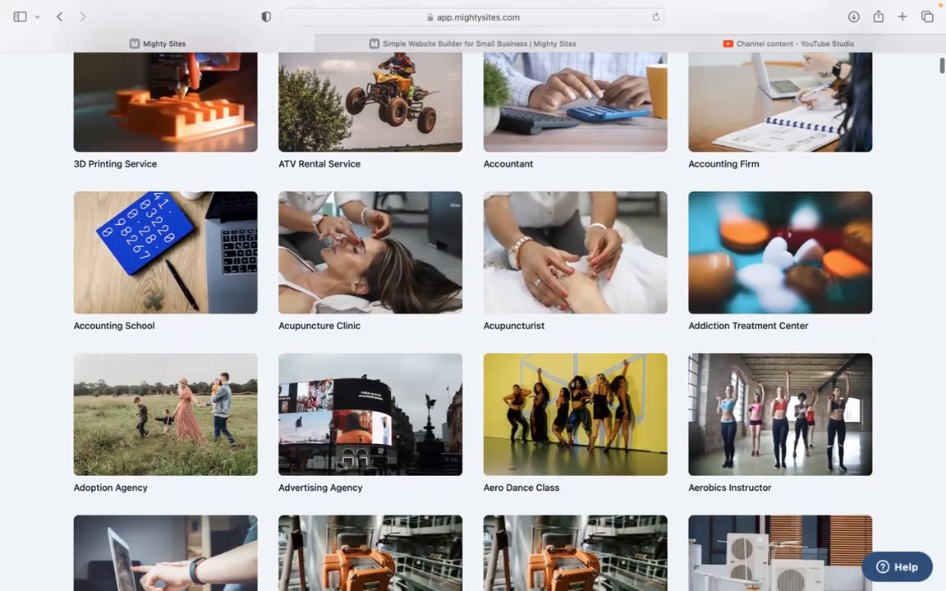
pyautogui.scroll(-10, 473, 320)
pyautogui.scroll(-10, 473, 320)
pyautogui.scroll(-4, 473, 321)
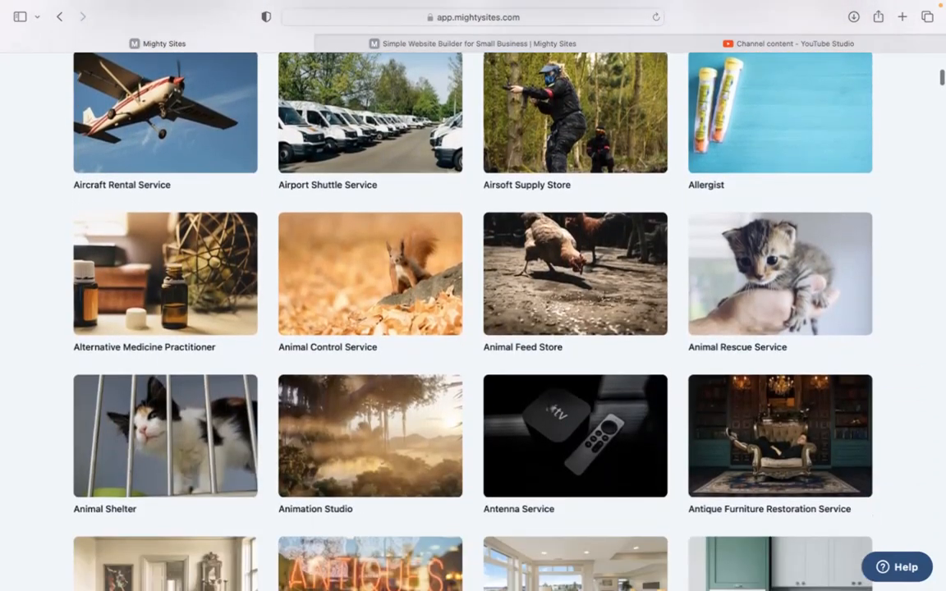
pyautogui.scroll(-2, 473, 321)
pyautogui.scroll(20, 473, 321)
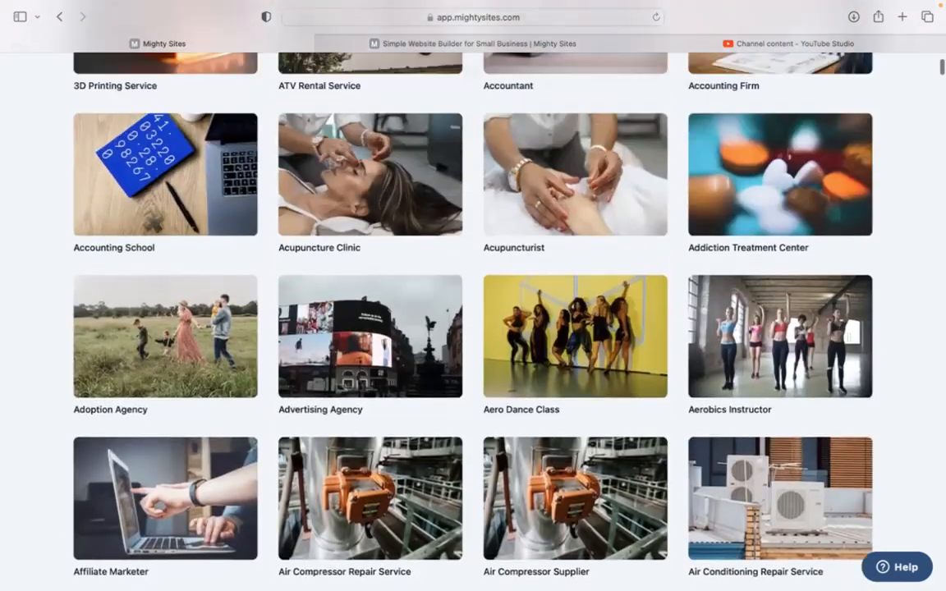
pyautogui.scroll(11, 473, 320)
pyautogui.click(386, 251)
pyautogui.write('fortune')
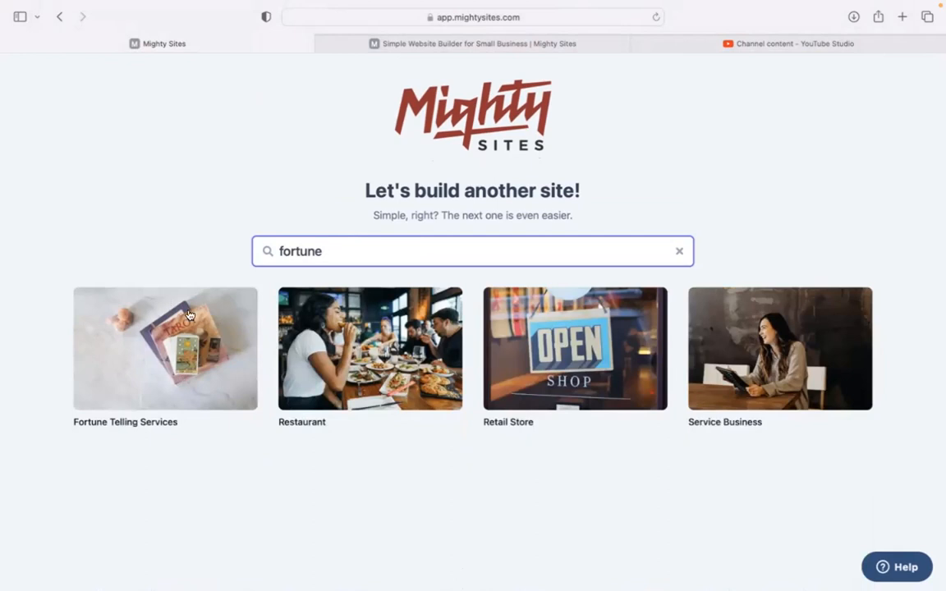
# Step: Pick Fortune Telling Services and submit Merry Winds Readings, Denver, Co, business type Service
pyautogui.click(171, 368)
pyautogui.write('Merry Winds Readings')
pyautogui.click(331, 326)
pyautogui.write('Denver')
pyautogui.click(428, 327)
pyautogui.write('Colorado')
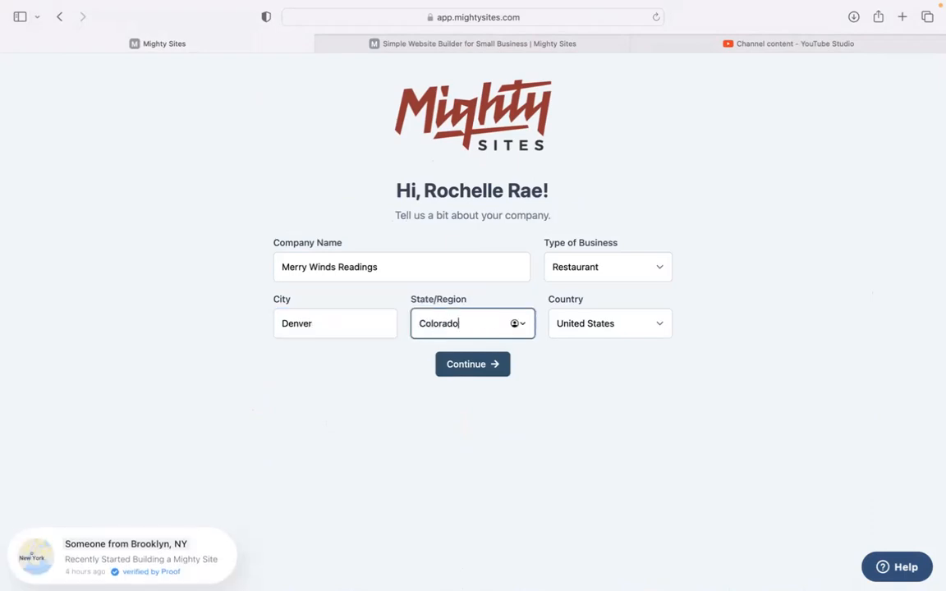
pyautogui.click(588, 273)
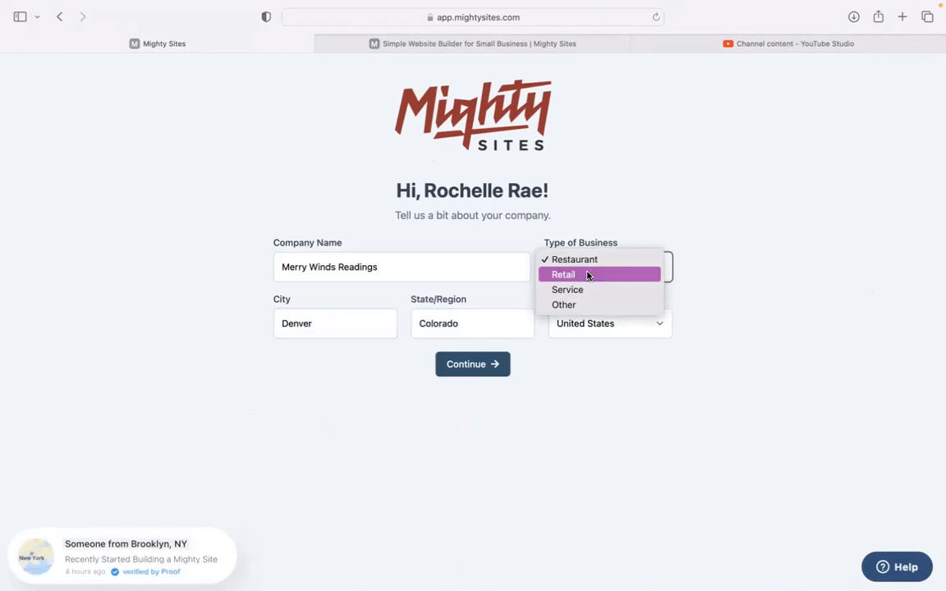
pyautogui.click(460, 386)
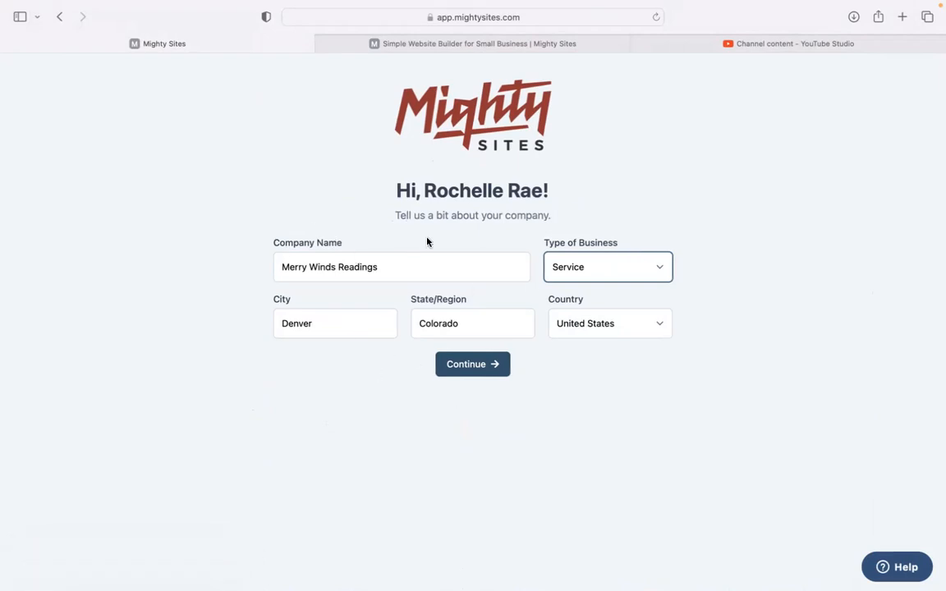
pyautogui.click(478, 367)
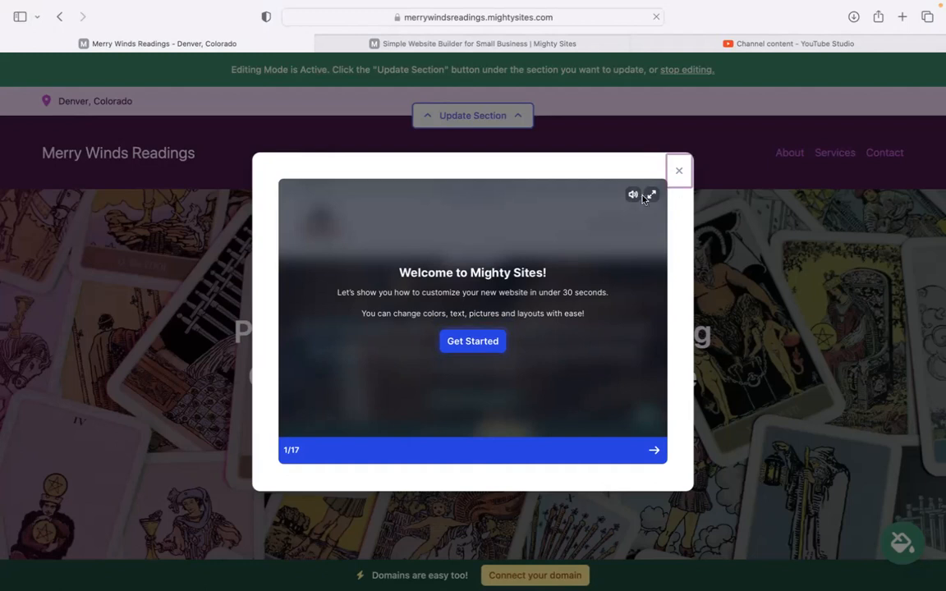
# Step: Close the Welcome to Mighty Sites tour once the site finishes generating
pyautogui.click(679, 173)
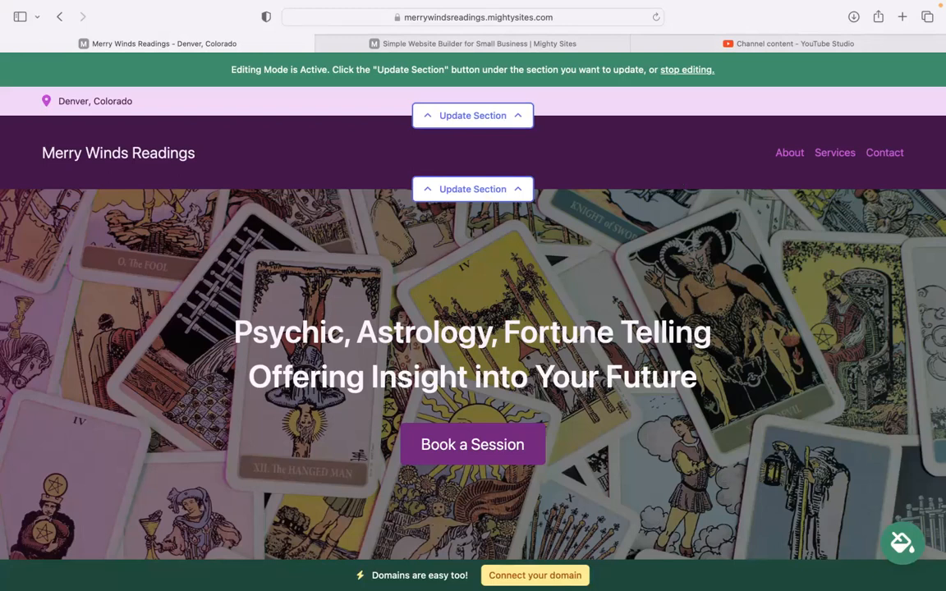
pyautogui.scroll(-10, 92, 174)
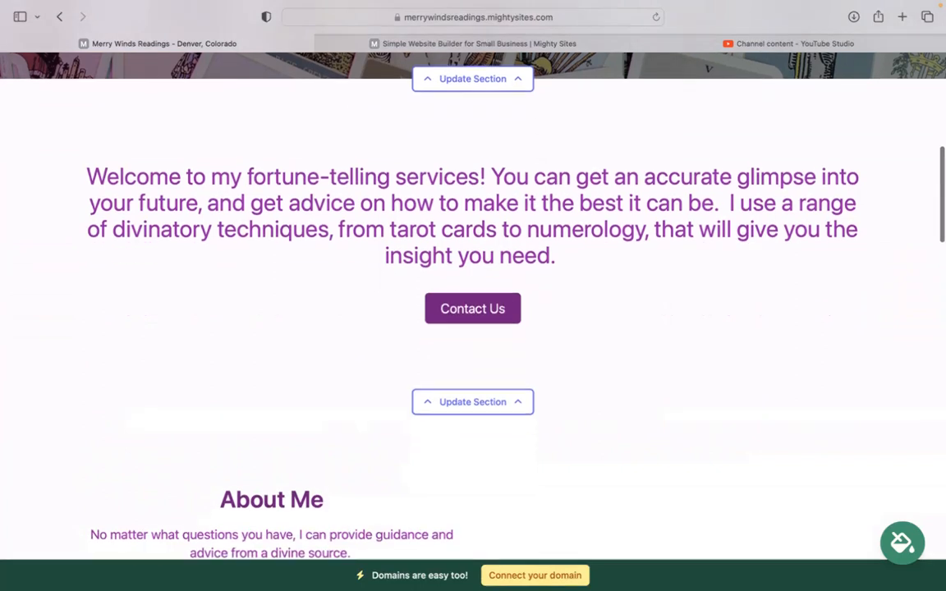
pyautogui.moveTo(286, 173); pyautogui.dragTo(604, 261)
pyautogui.moveTo(156, 293); pyautogui.dragTo(304, 326)
pyautogui.click(304, 326)
pyautogui.scroll(-5, 305, 326)
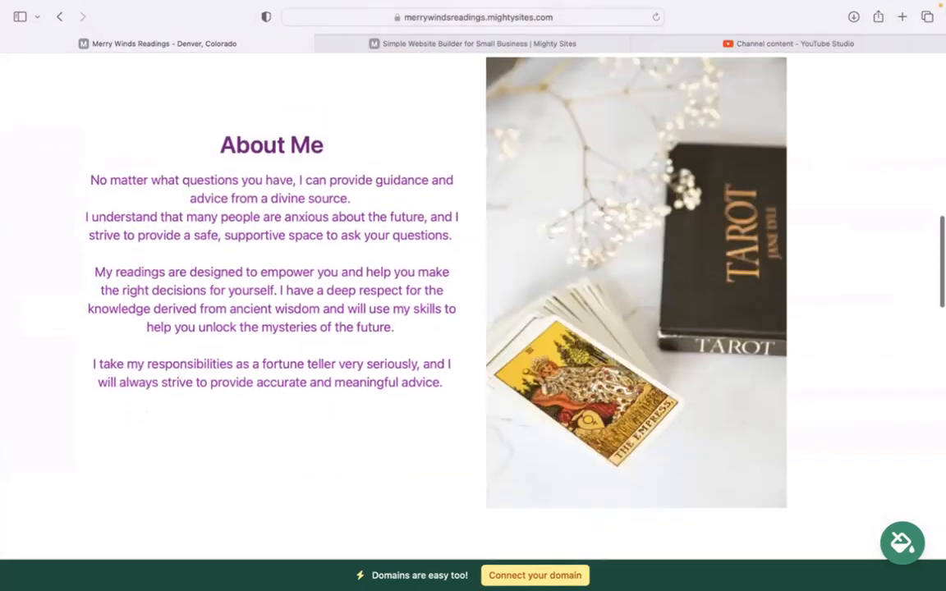
pyautogui.scroll(-1, 499, 326)
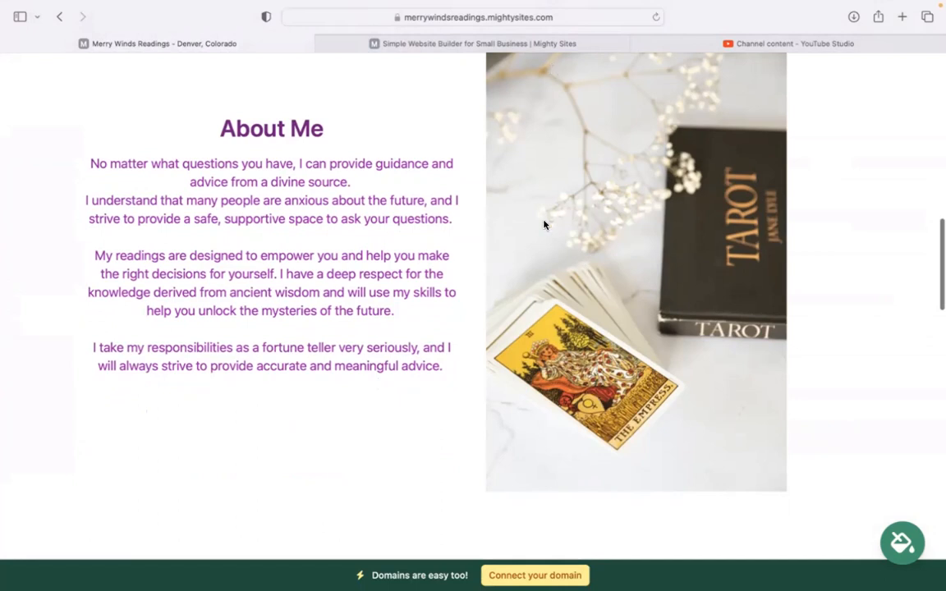
pyautogui.scroll(-10, 498, 317)
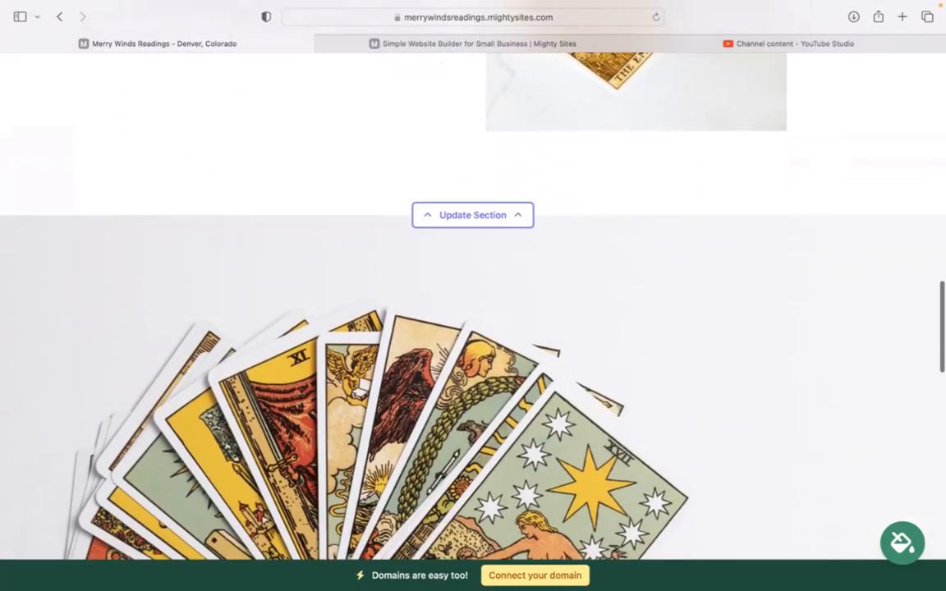
pyautogui.scroll(-8, 492, 398)
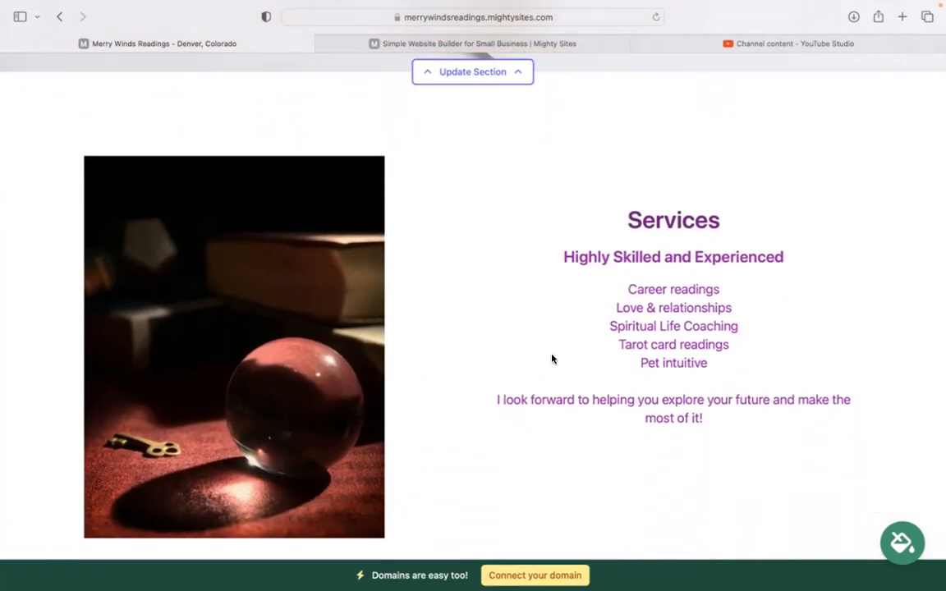
pyautogui.moveTo(627, 220); pyautogui.dragTo(736, 430)
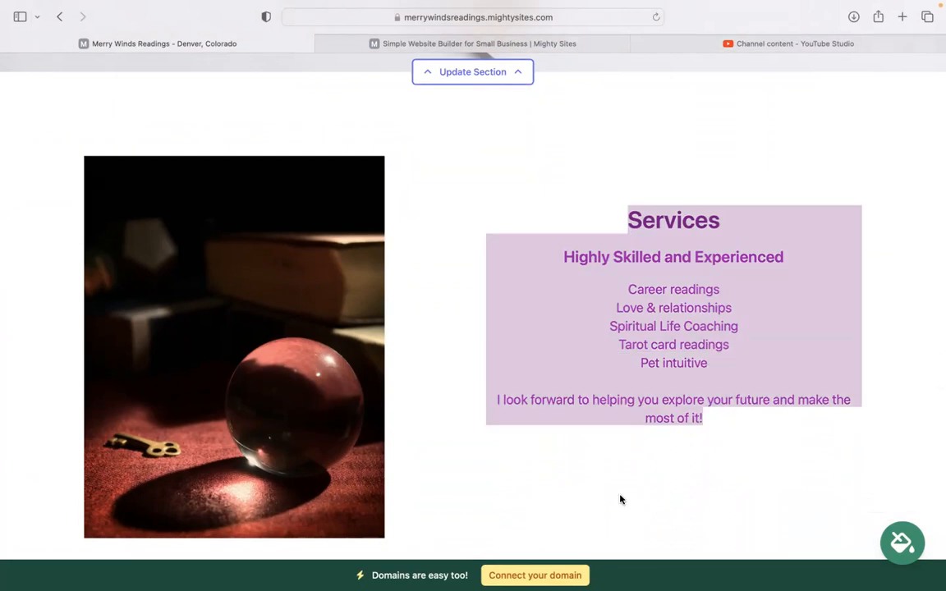
pyautogui.click(582, 464)
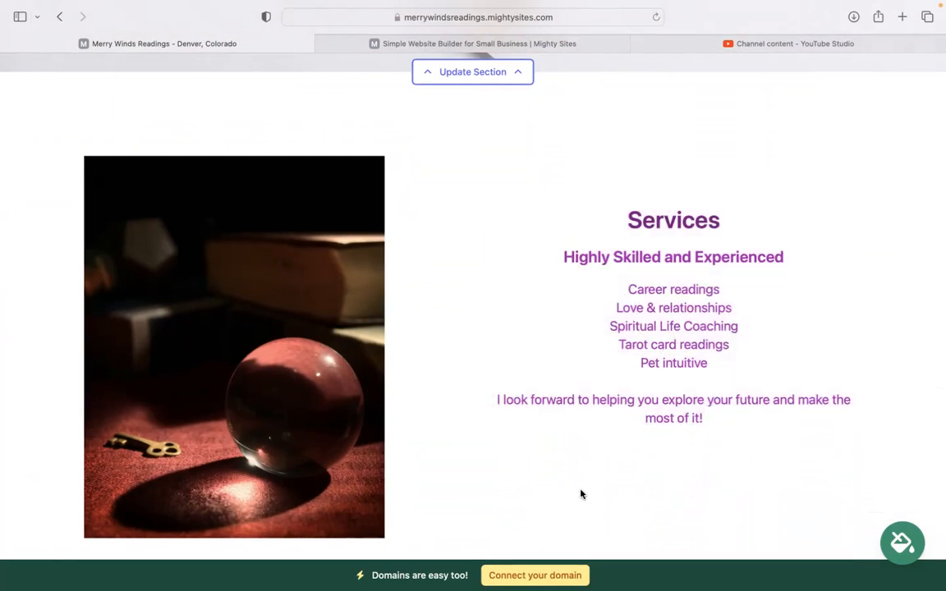
pyautogui.scroll(-5, 581, 494)
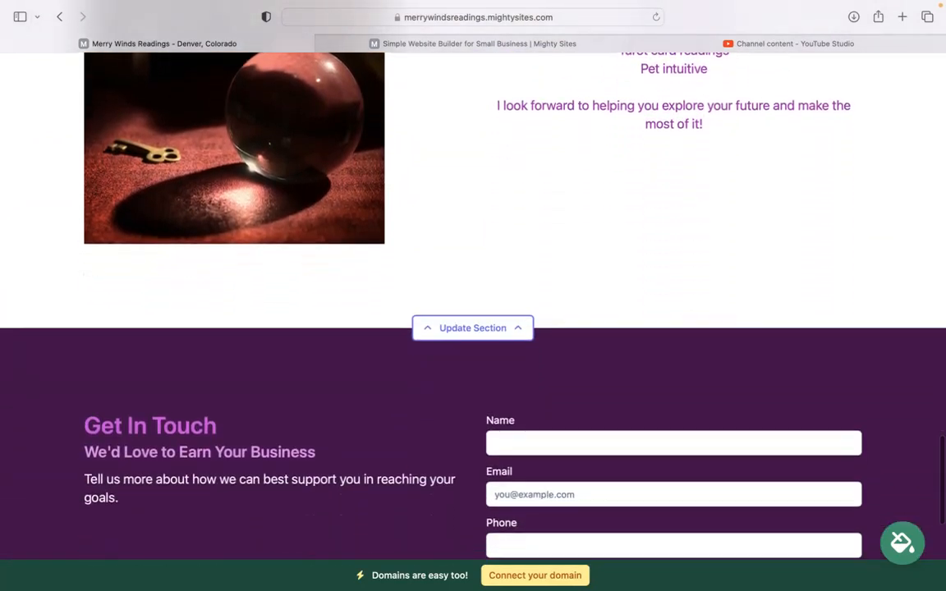
pyautogui.scroll(10, 473, 304)
pyautogui.scroll(10, 474, 304)
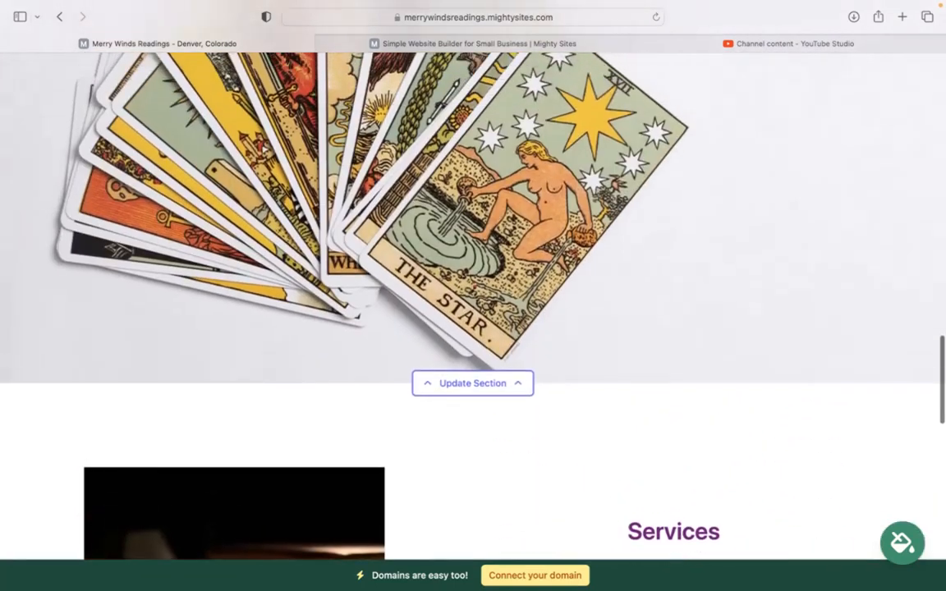
pyautogui.scroll(15, 473, 304)
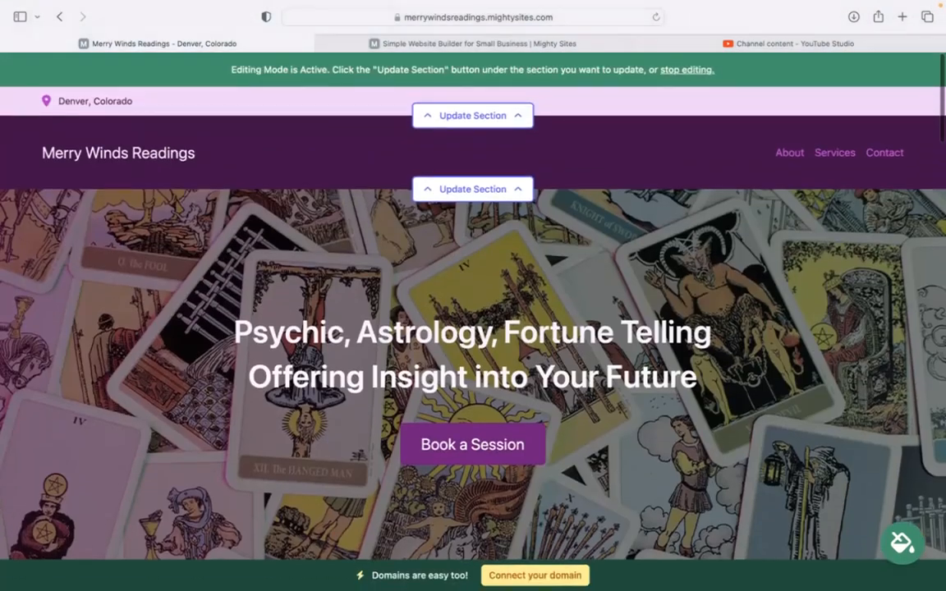
# Step: Enter the business email, show it on the site, add the phone number, and save the location
pyautogui.click(483, 123)
pyautogui.click(506, 212)
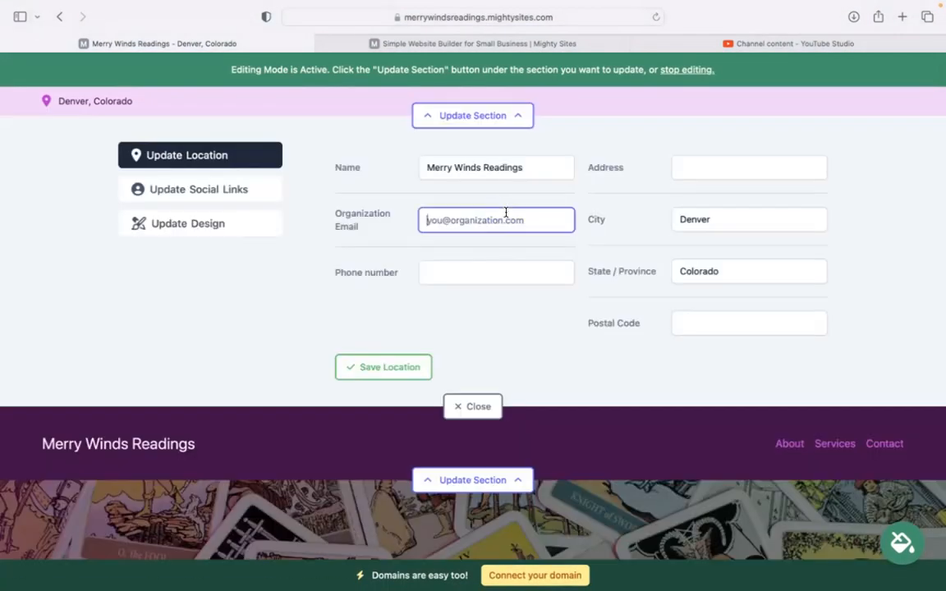
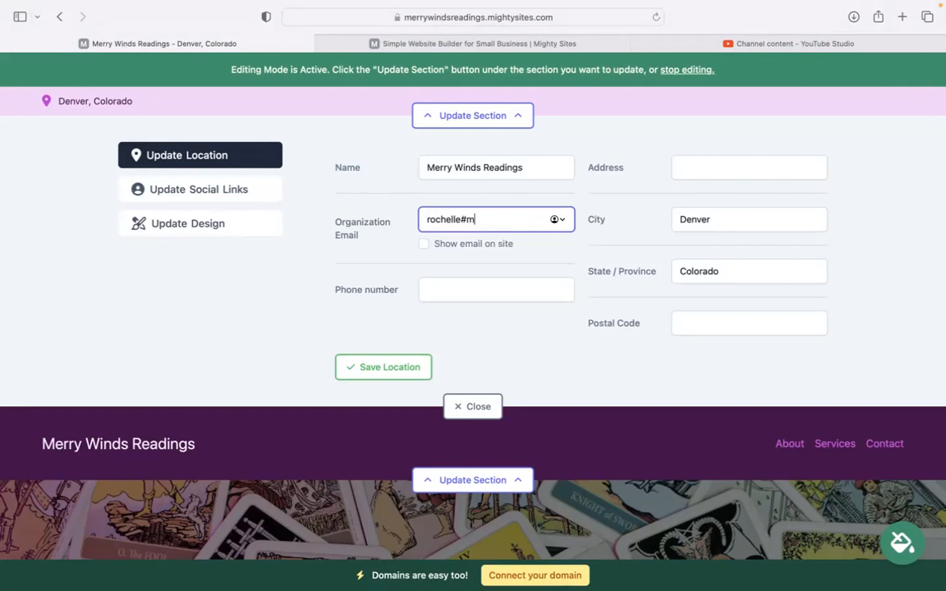
pyautogui.click(423, 244)
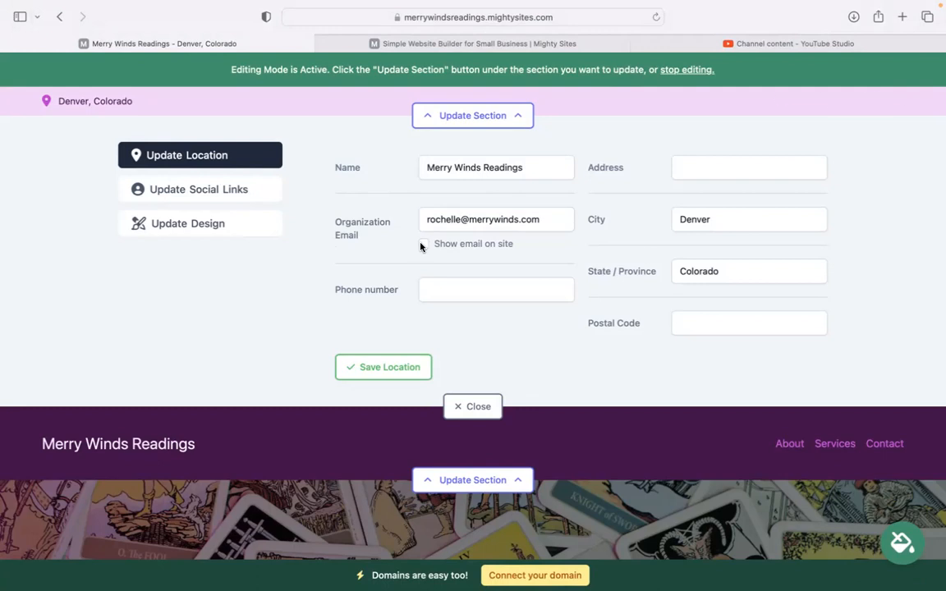
pyautogui.click(470, 289)
pyautogui.write('474-39393')
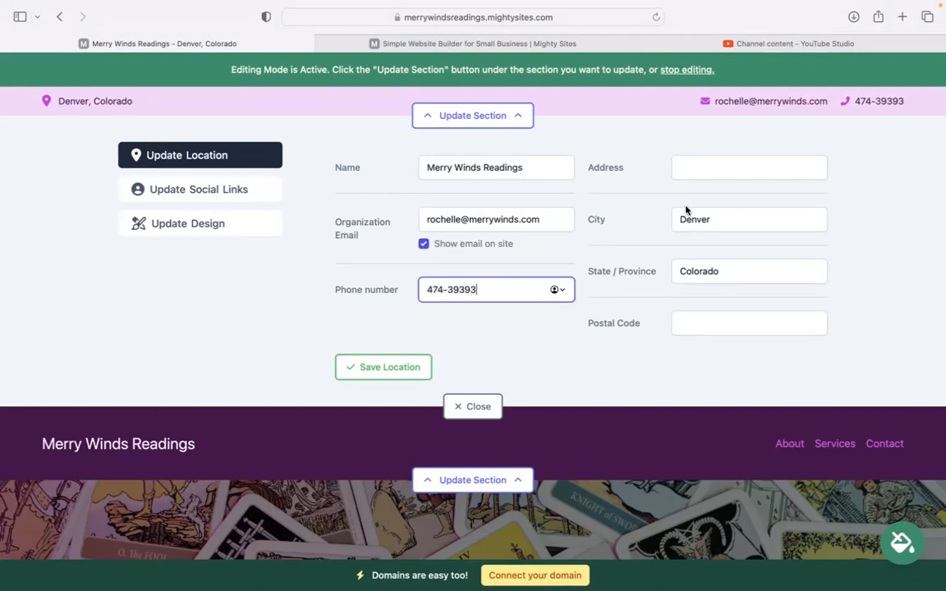
pyautogui.click(696, 175)
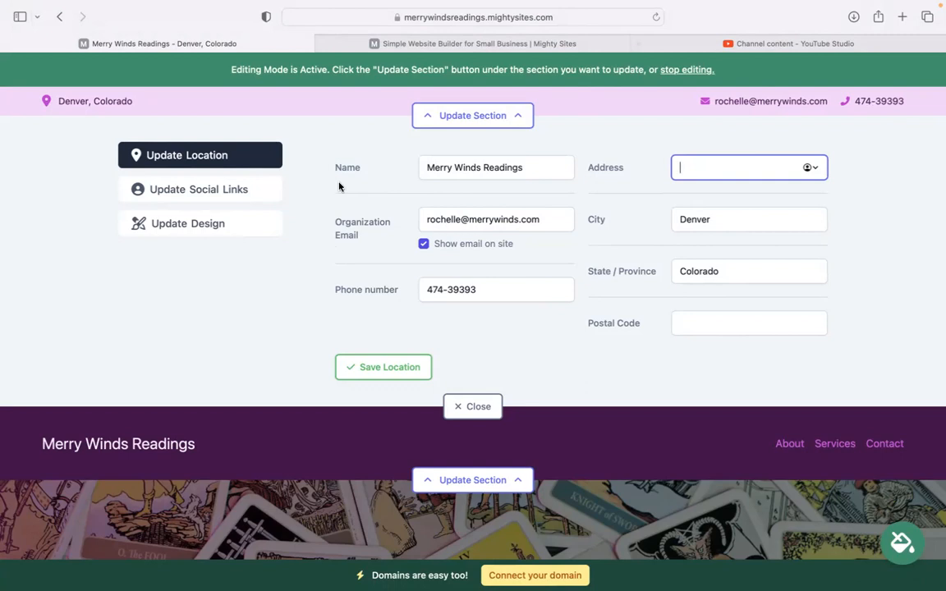
pyautogui.click(383, 367)
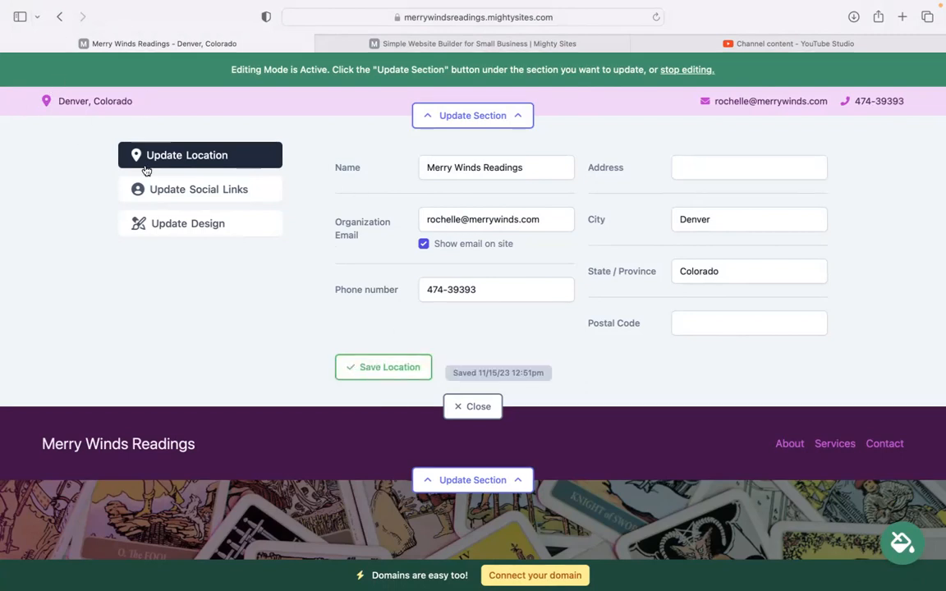
# Step: Save the social links settings unchanged and close the contact bar editor
pyautogui.click(199, 189)
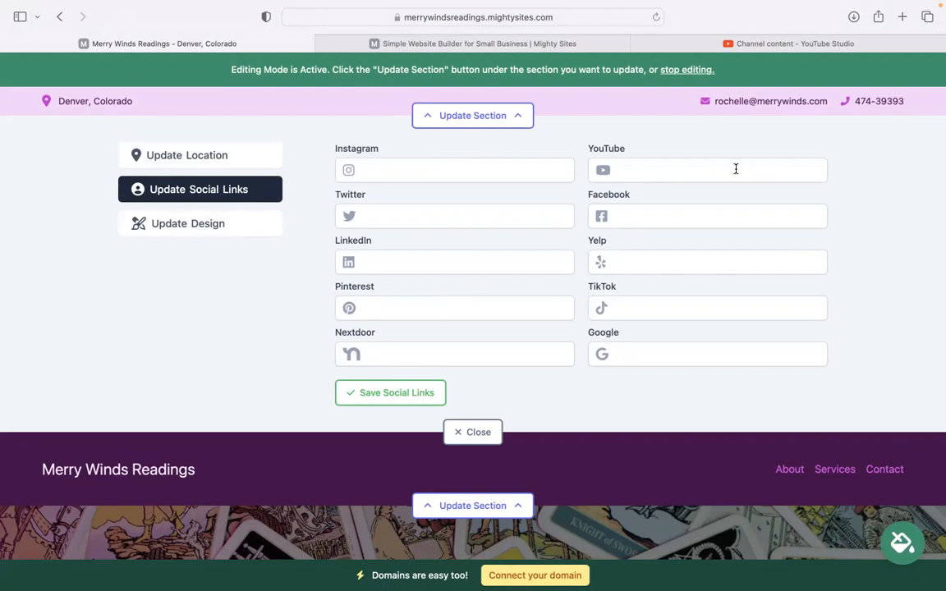
pyautogui.click(411, 390)
pyautogui.click(473, 432)
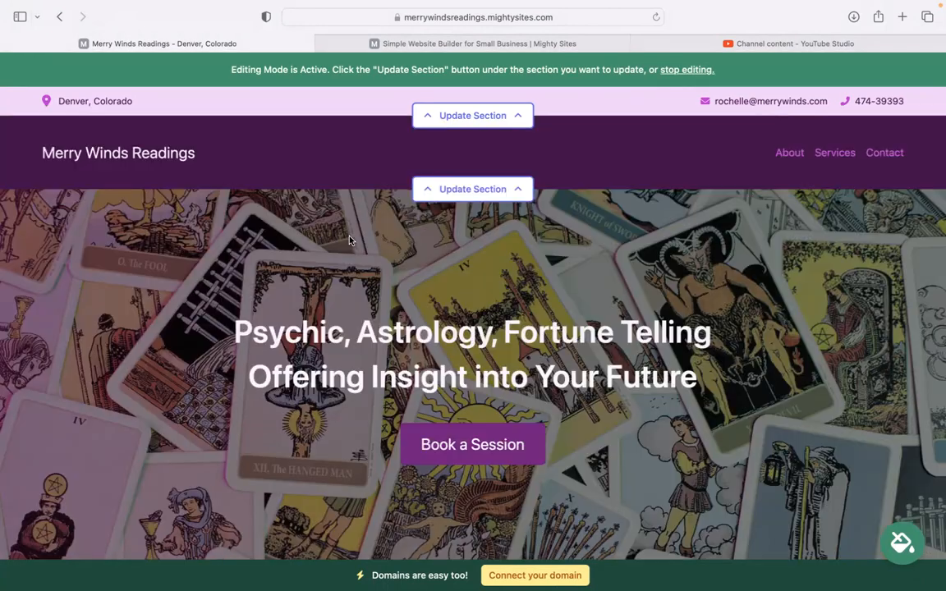
# Step: Upload Mighty Sites Logo YouTube.png as the header logo and save it
pyautogui.click(491, 200)
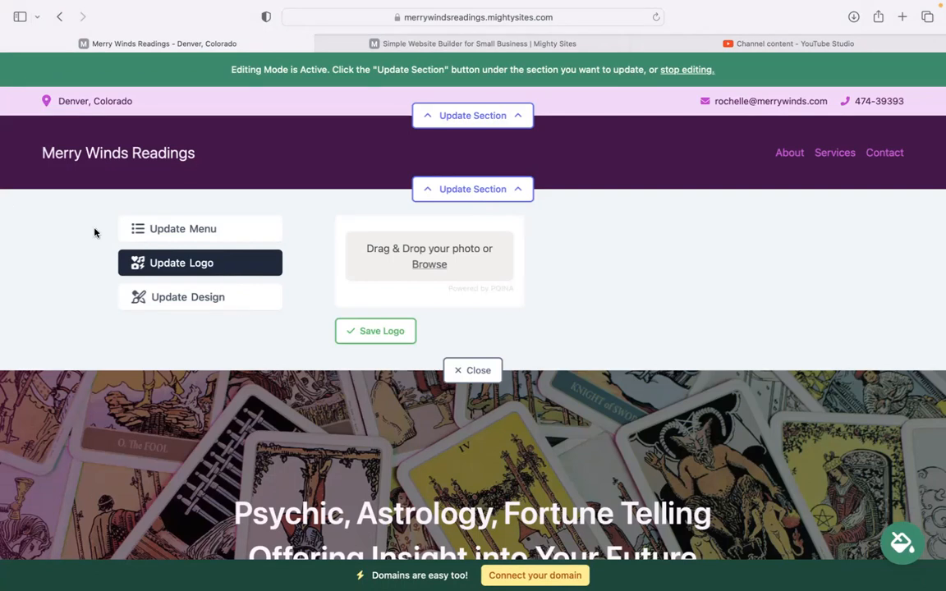
pyautogui.click(418, 264)
pyautogui.click(454, 332)
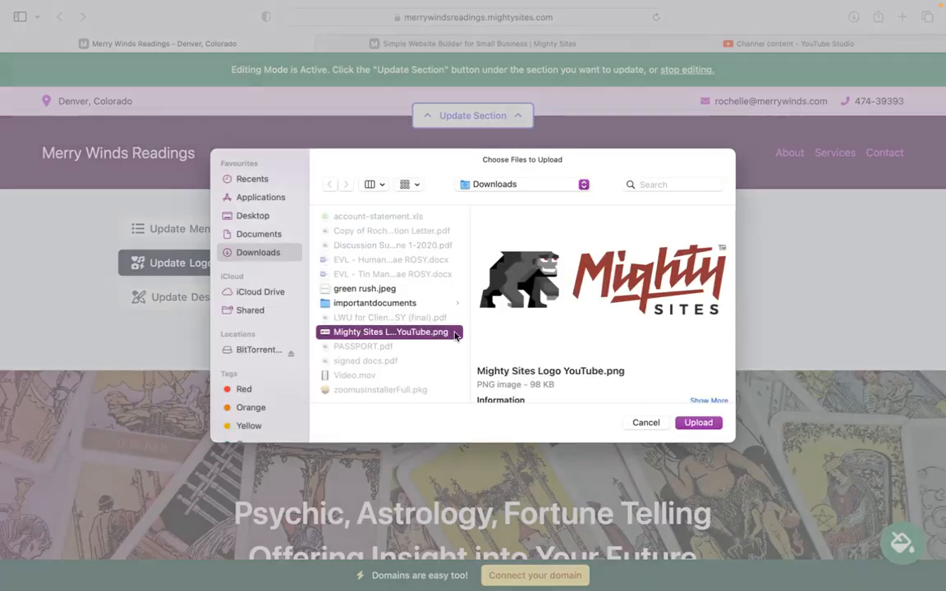
pyautogui.click(699, 422)
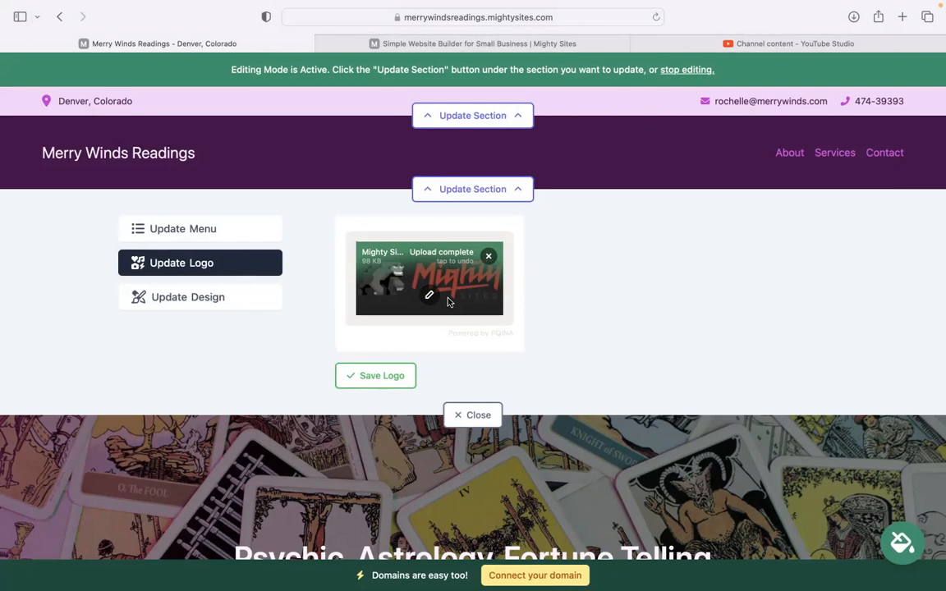
pyautogui.click(404, 374)
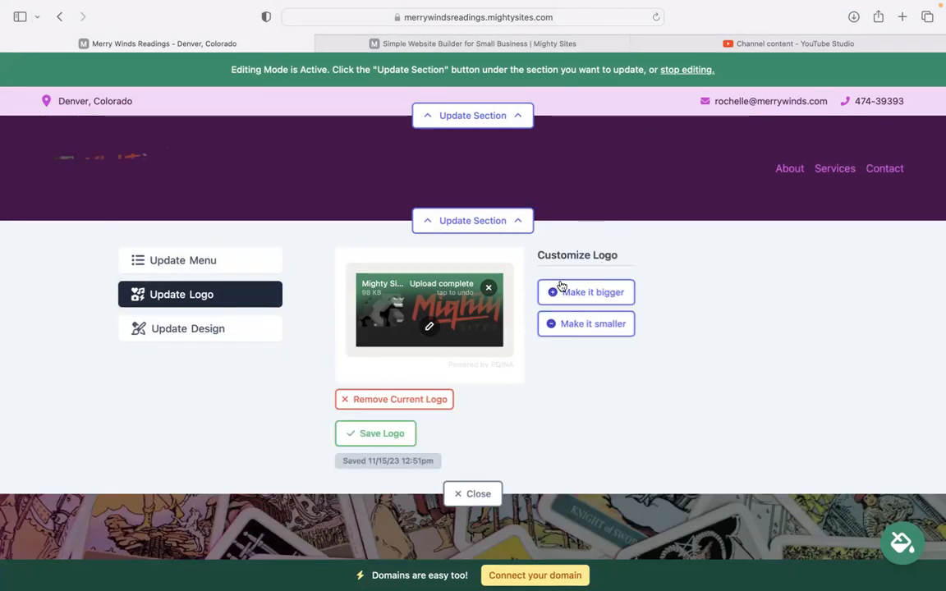
# Step: Scroll down past the hero to the welcome text and About Me section
pyautogui.scroll(-5, 593, 246)
pyautogui.scroll(-20, 473, 296)
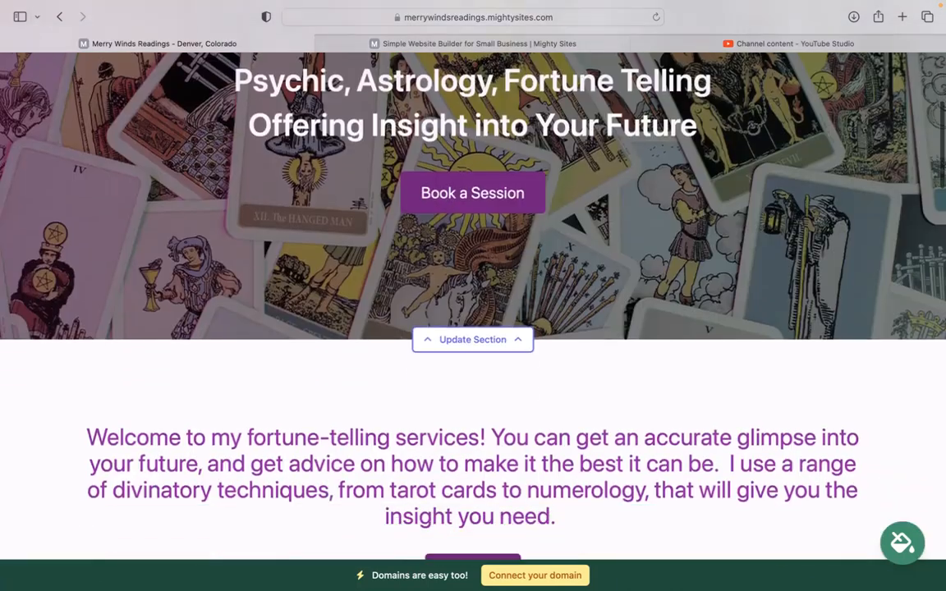
pyautogui.scroll(8, 473, 295)
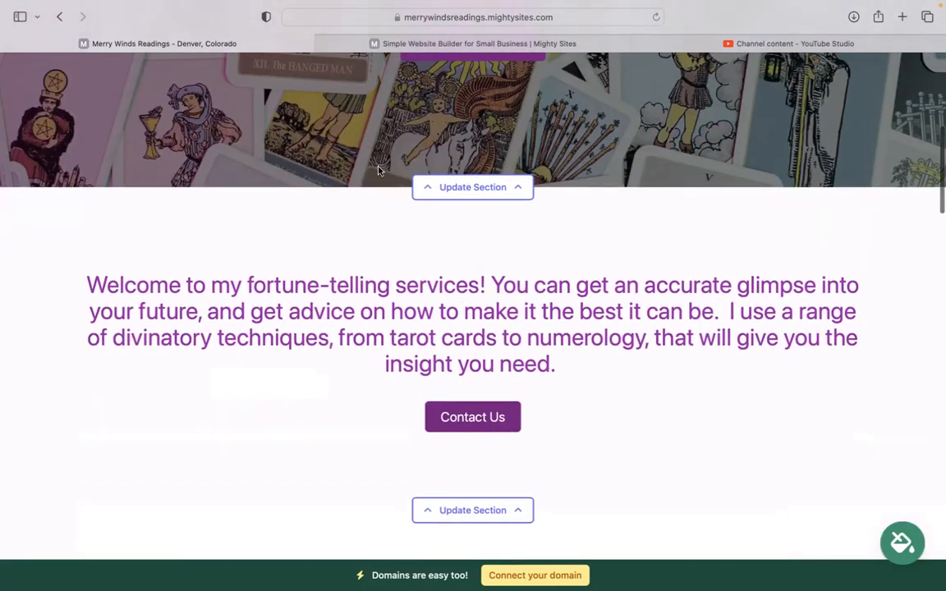
pyautogui.scroll(6, 473, 296)
pyautogui.scroll(1, 473, 296)
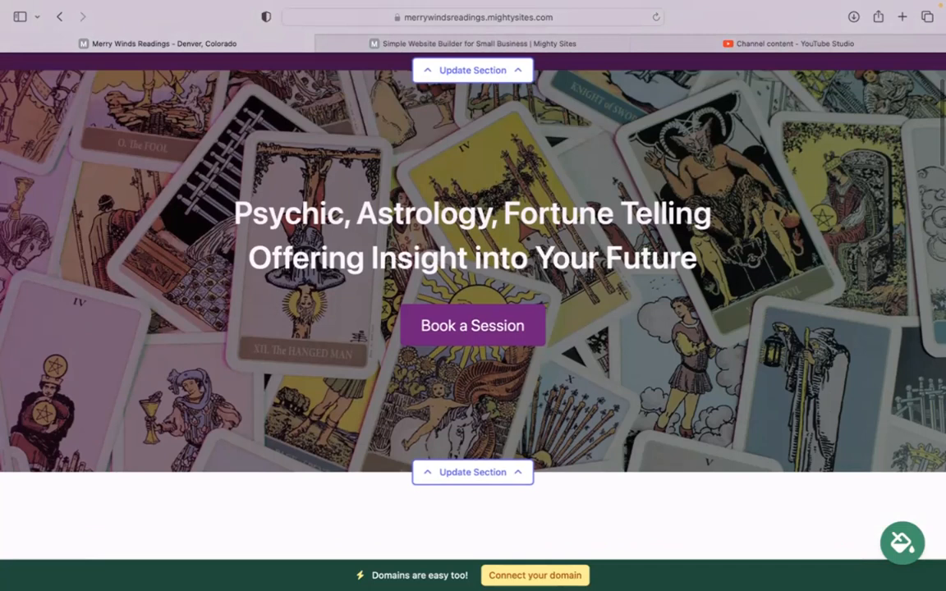
pyautogui.scroll(-1, 473, 295)
pyautogui.scroll(-8, 473, 295)
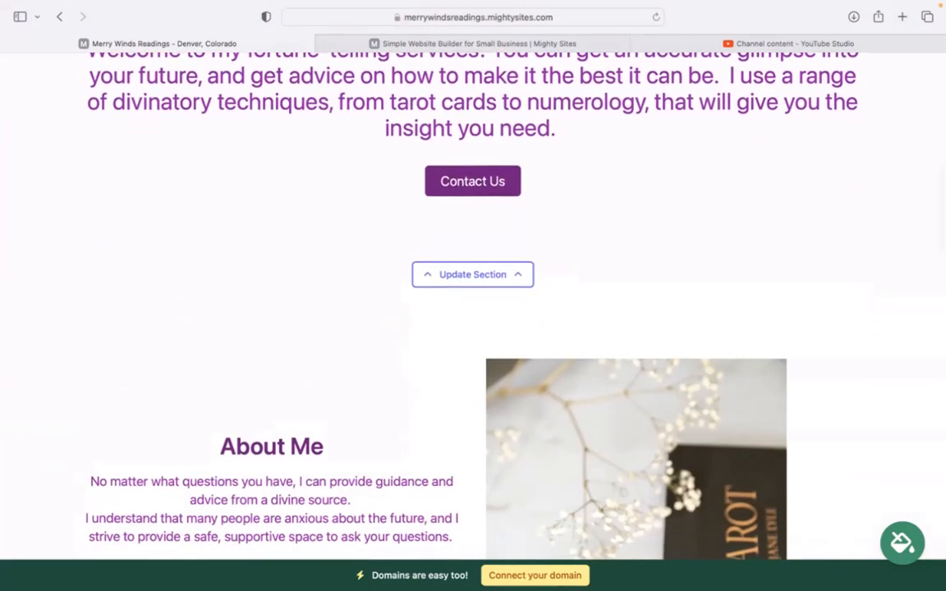
# Step: Page through the colour themes, pick the pink swatch and save it
pyautogui.click(902, 540)
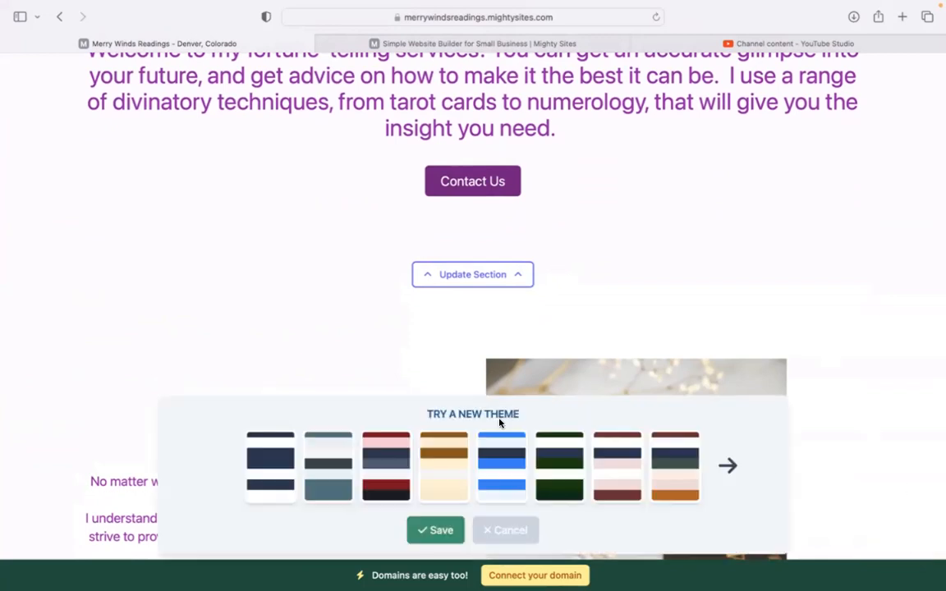
pyautogui.click(733, 461)
pyautogui.click(733, 461)
pyautogui.click(732, 462)
pyautogui.click(733, 461)
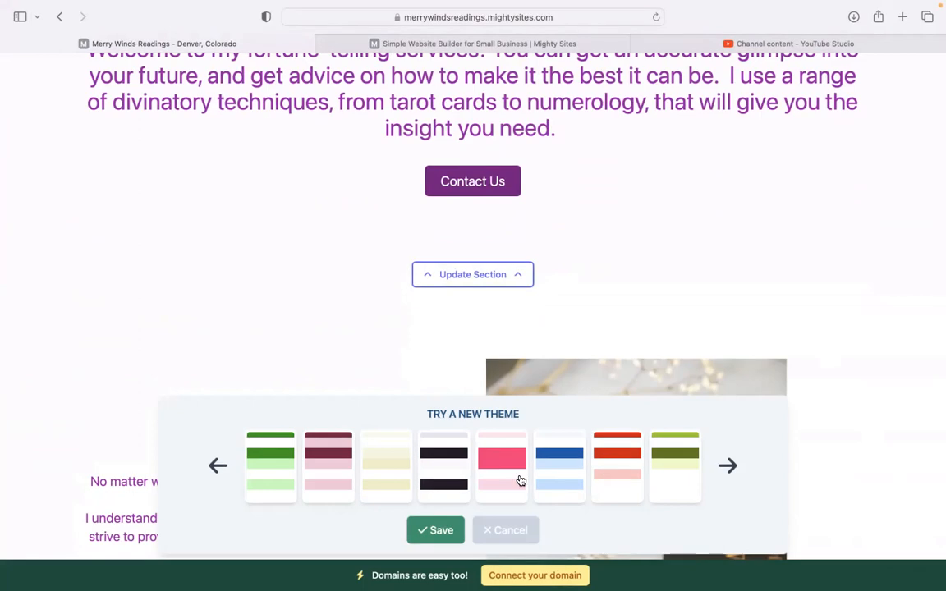
pyautogui.click(491, 476)
pyautogui.click(435, 530)
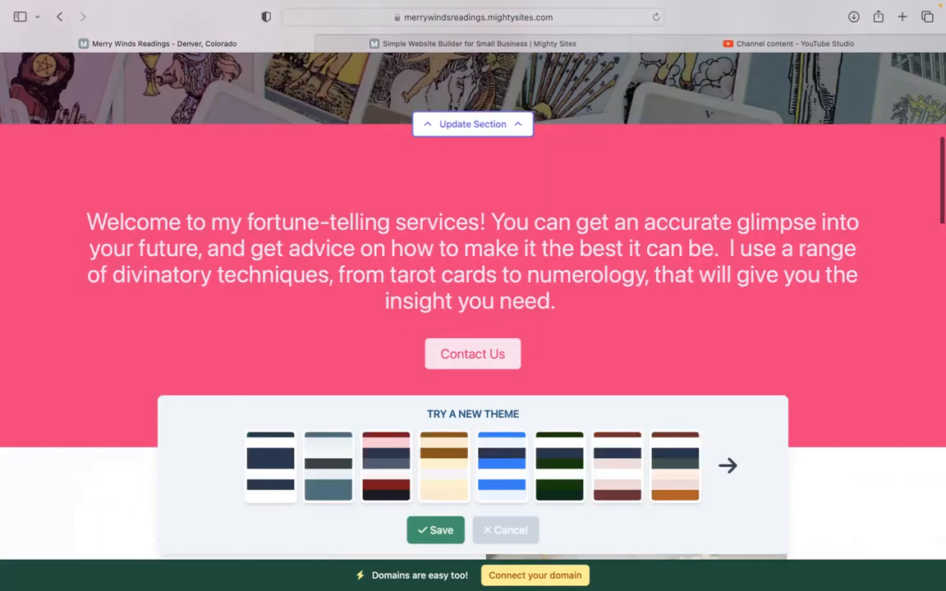
pyautogui.scroll(-1, 473, 306)
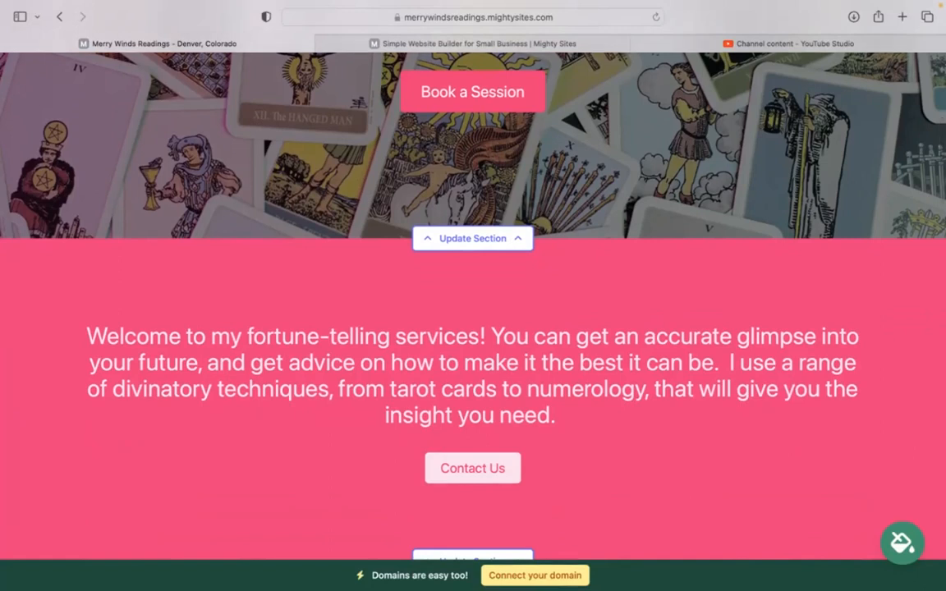
# Step: Review the hero's image and Book a Session link options, cancelling the link choice unchanged
pyautogui.click(485, 240)
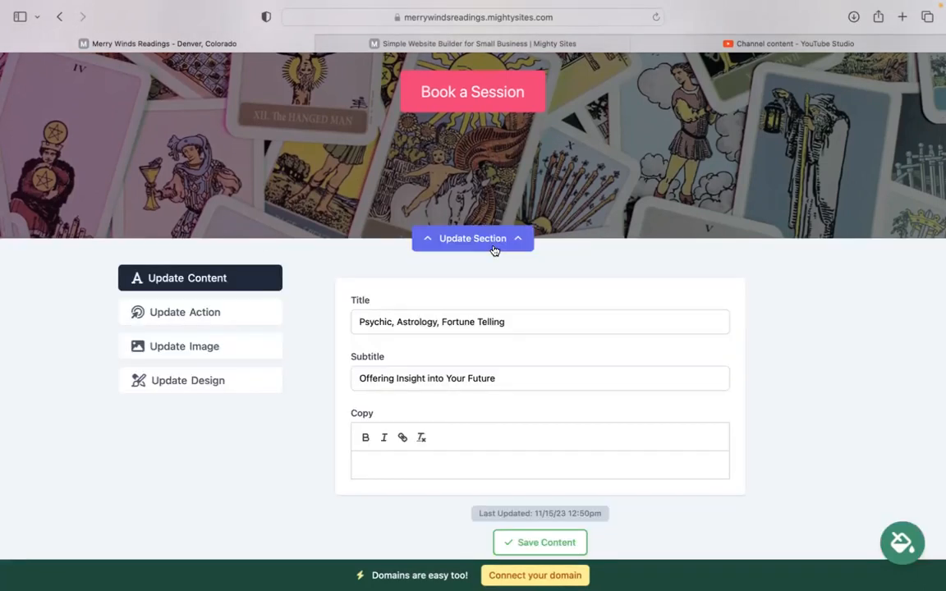
pyautogui.click(239, 352)
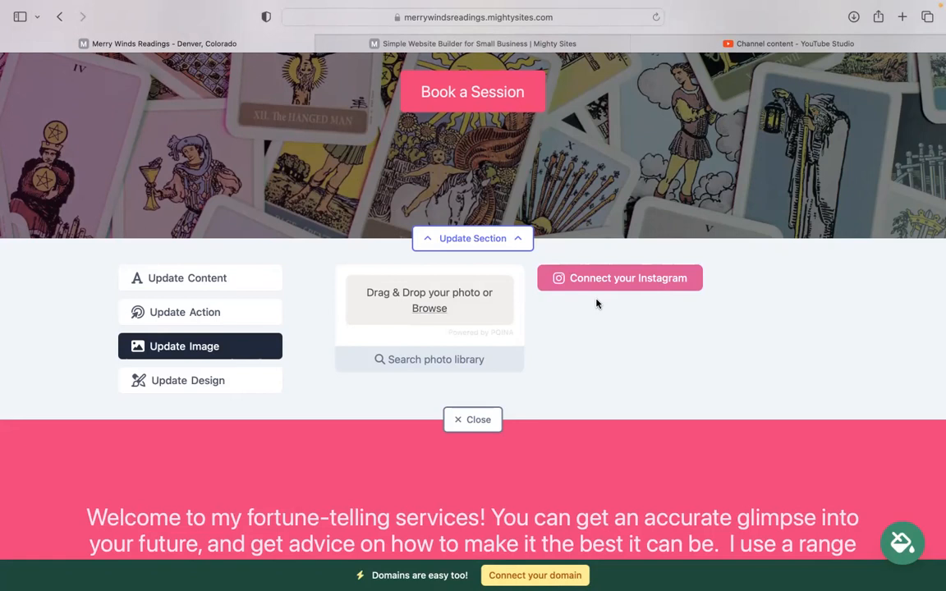
pyautogui.click(239, 313)
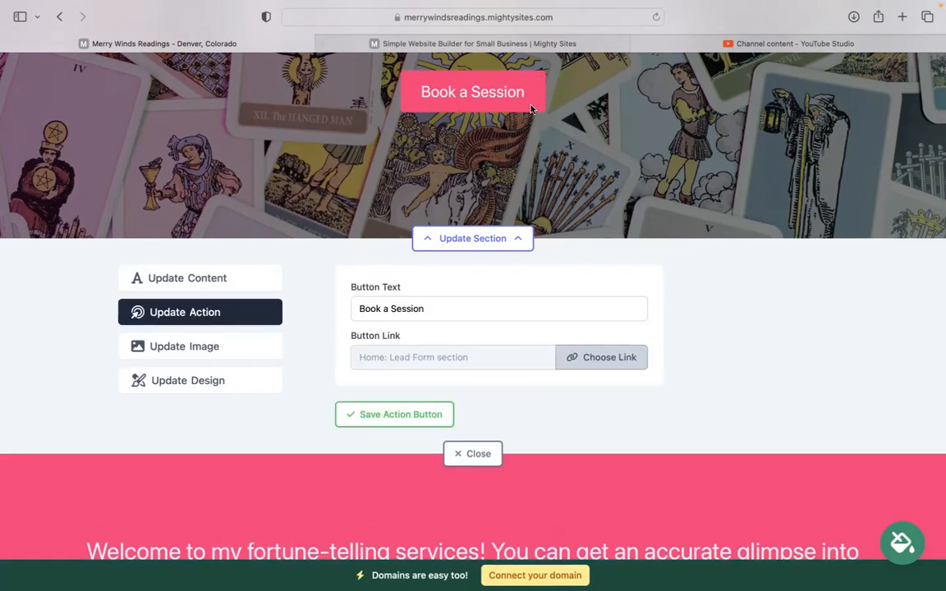
pyautogui.click(611, 374)
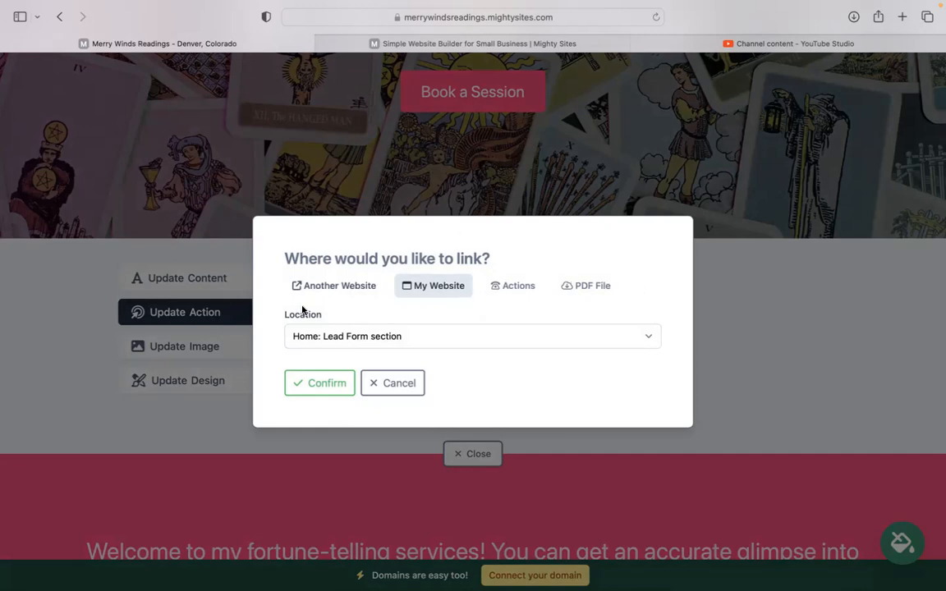
pyautogui.click(346, 293)
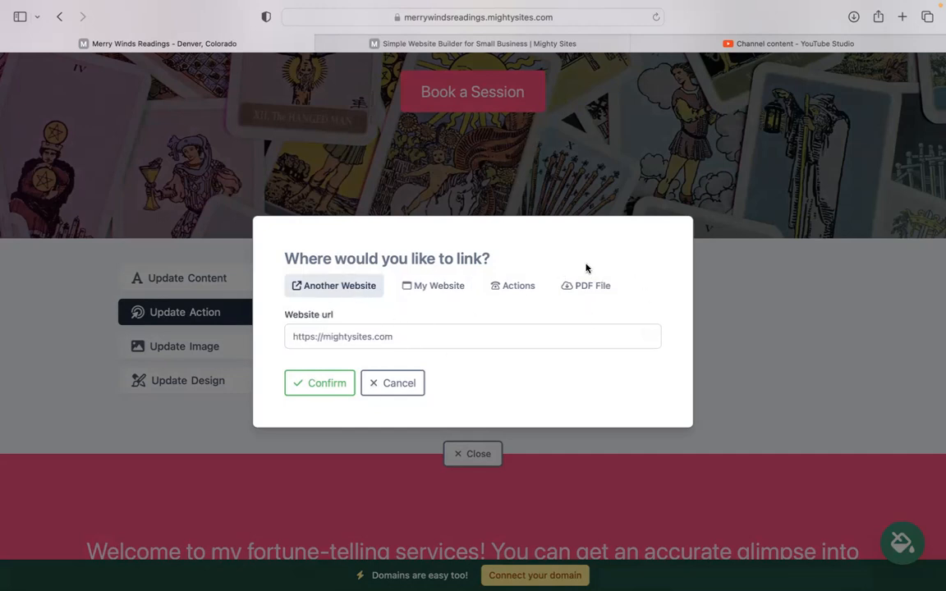
pyautogui.click(411, 392)
pyautogui.scroll(-1, 428, 411)
# Step: Close the hero editor, scroll down to the contact form and back to the top
pyautogui.click(450, 425)
pyautogui.scroll(-6, 450, 425)
pyautogui.scroll(-15, 473, 304)
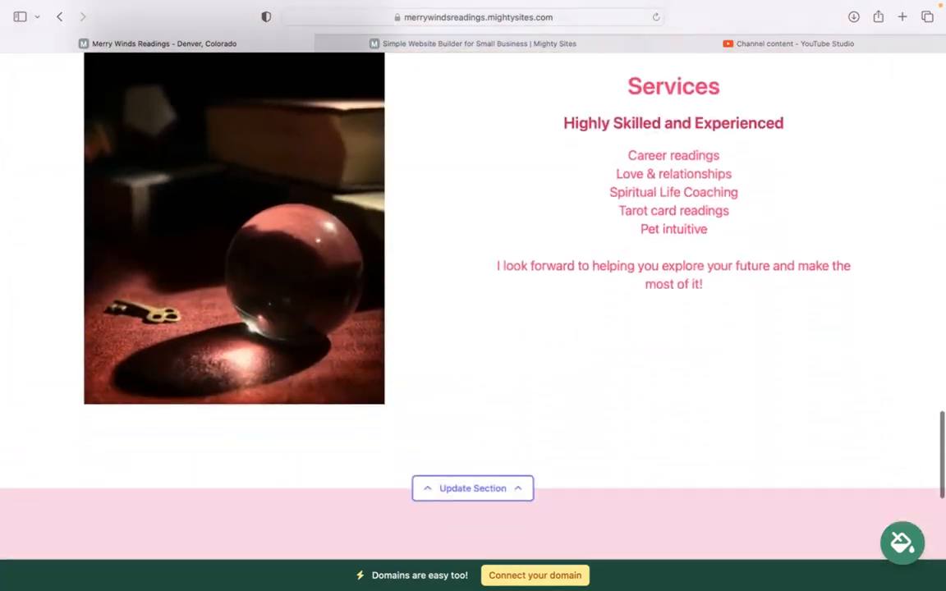
pyautogui.scroll(-6, 828, 274)
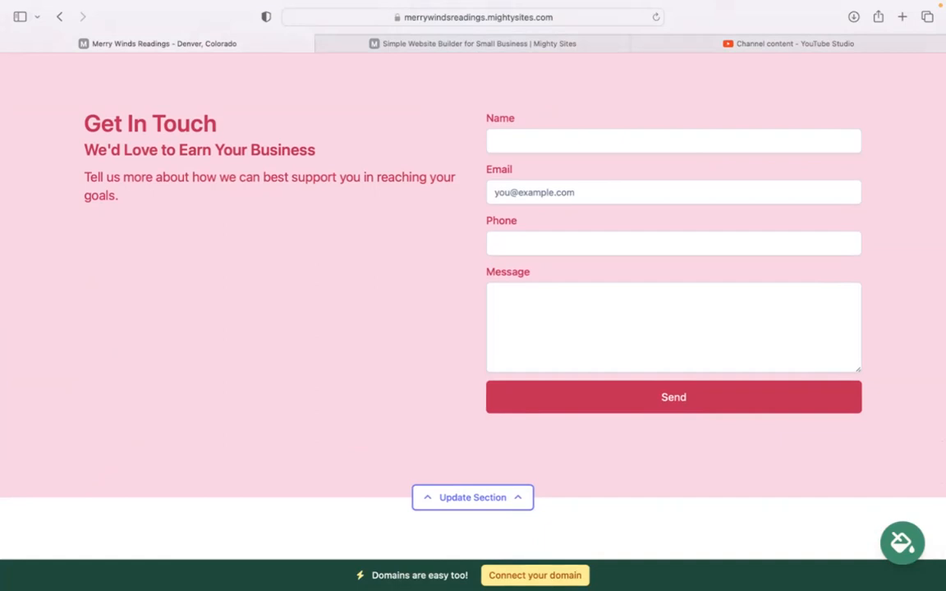
pyautogui.scroll(-2, 473, 304)
pyautogui.scroll(10, 473, 304)
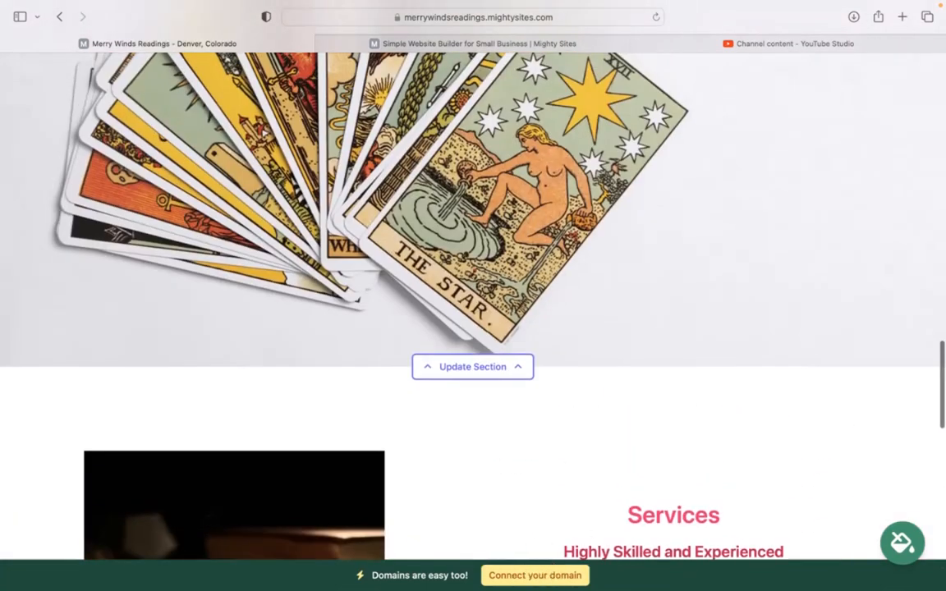
pyautogui.scroll(5, 436, 435)
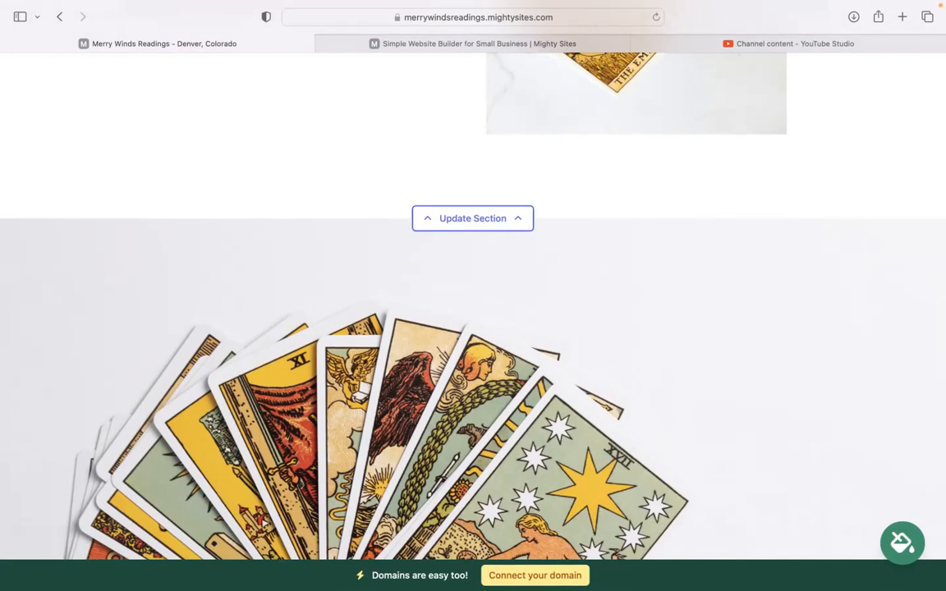
pyautogui.scroll(10, 473, 312)
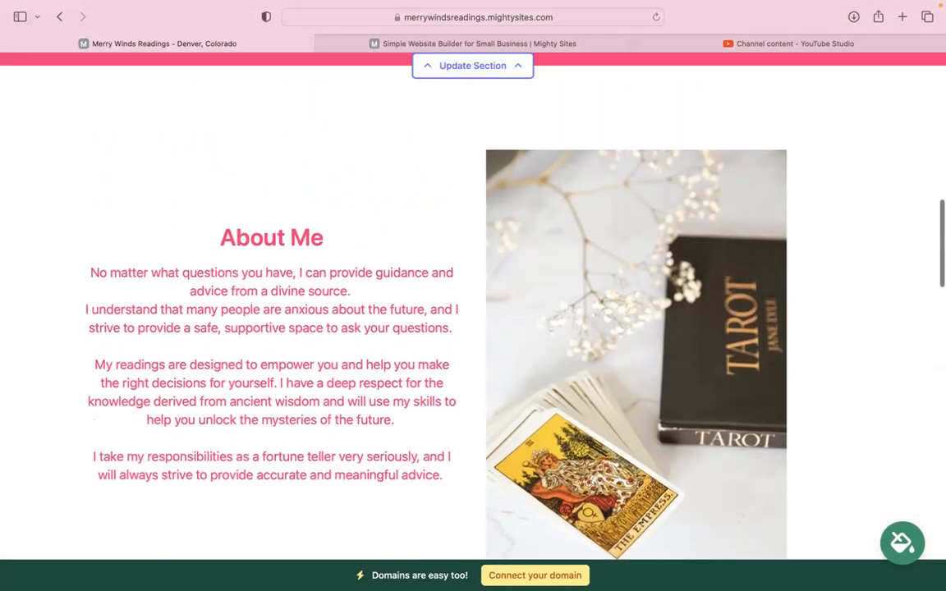
pyautogui.scroll(3, 473, 312)
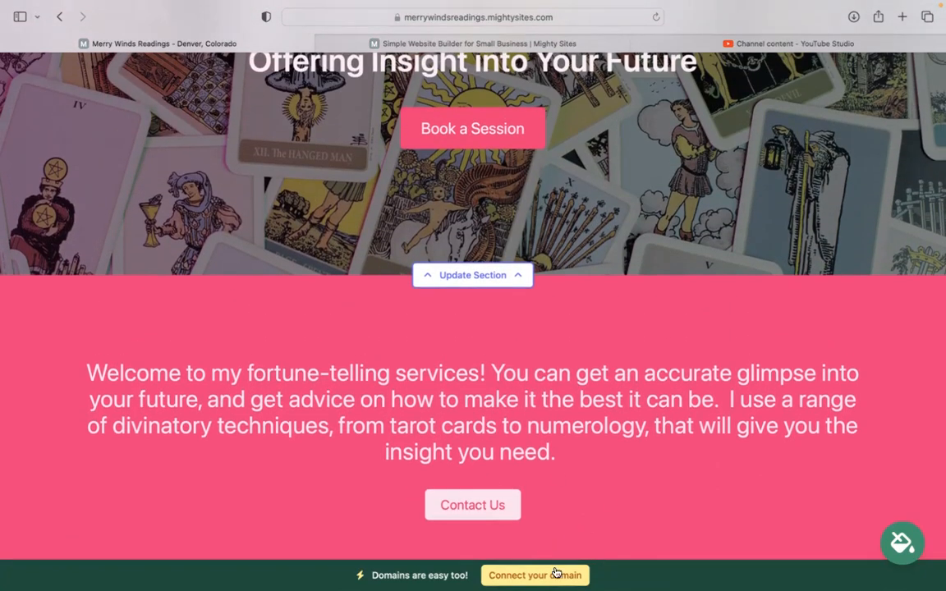
pyautogui.scroll(5, 555, 573)
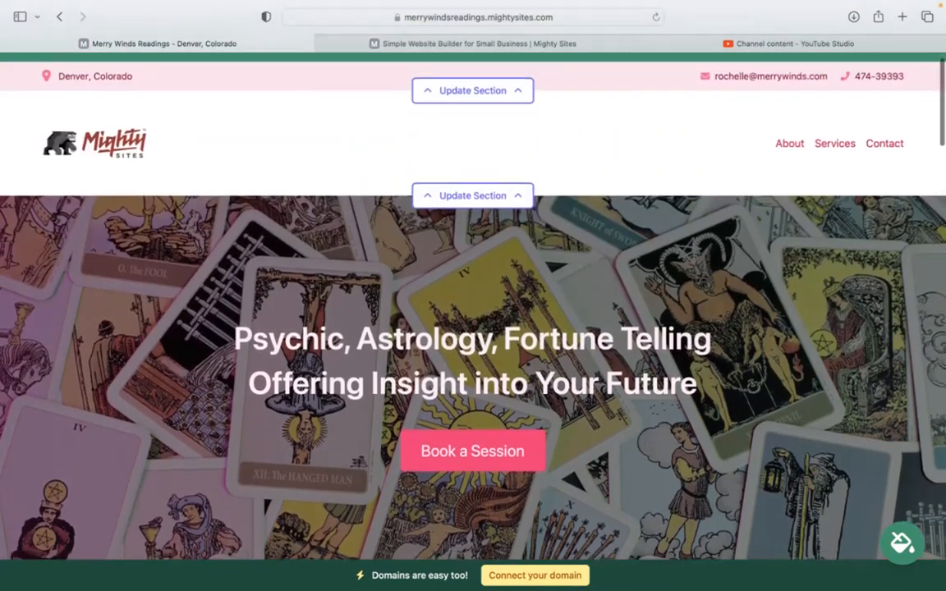
pyautogui.scroll(1, 473, 312)
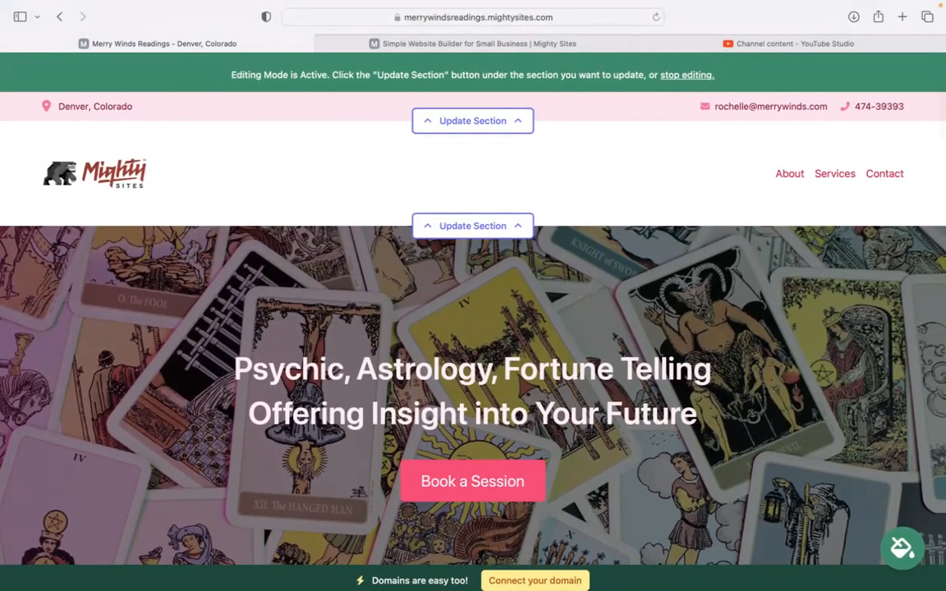